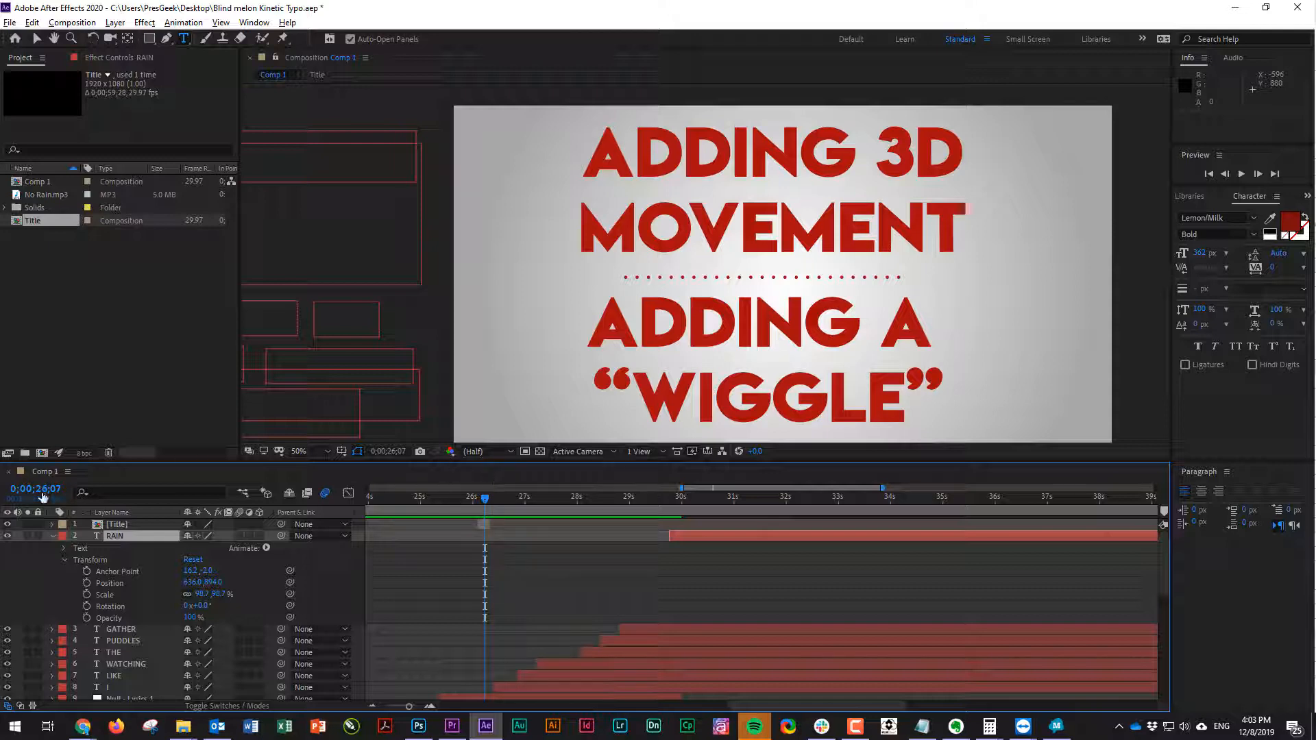
Hide the Title layer and preview the lyric animation from 0;00;26;06
left_click(7, 524)
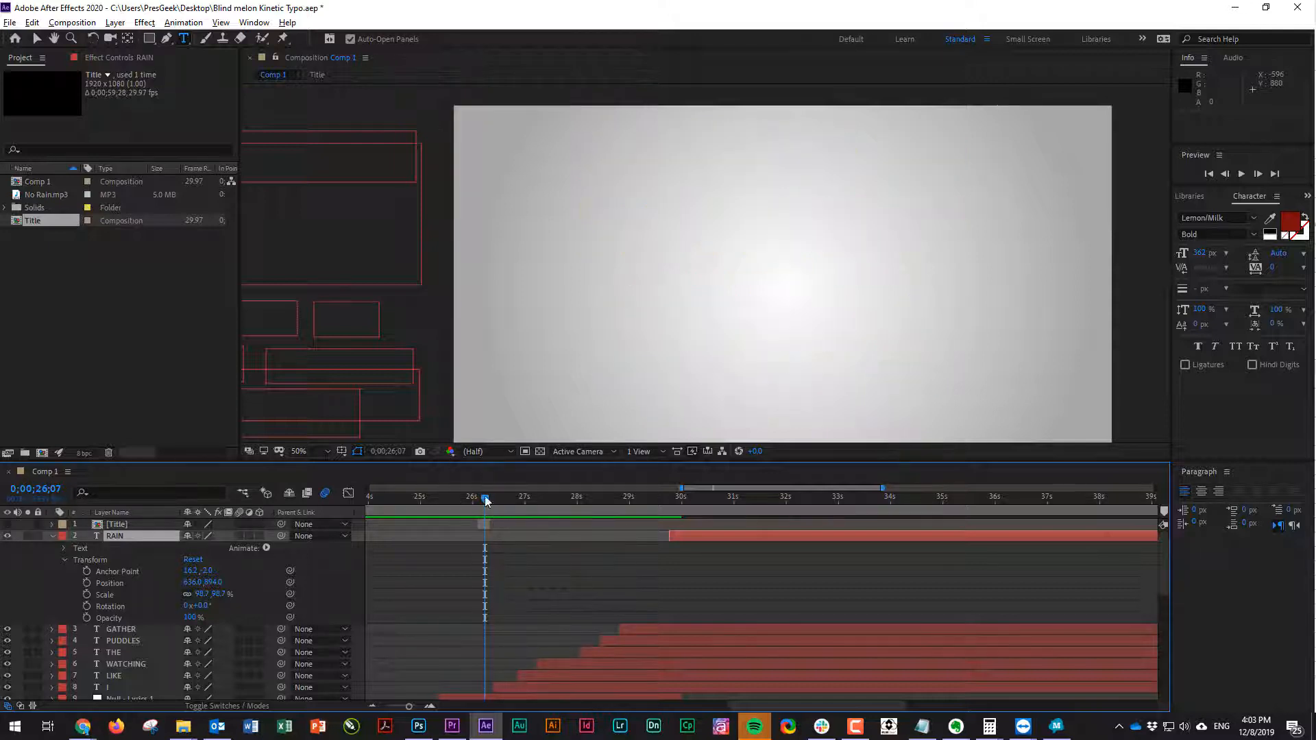
mouse_move(485, 499)
left_mouse_down()
mouse_move(504, 495)
mouse_move(483, 498)
left_mouse_up()
key("space")
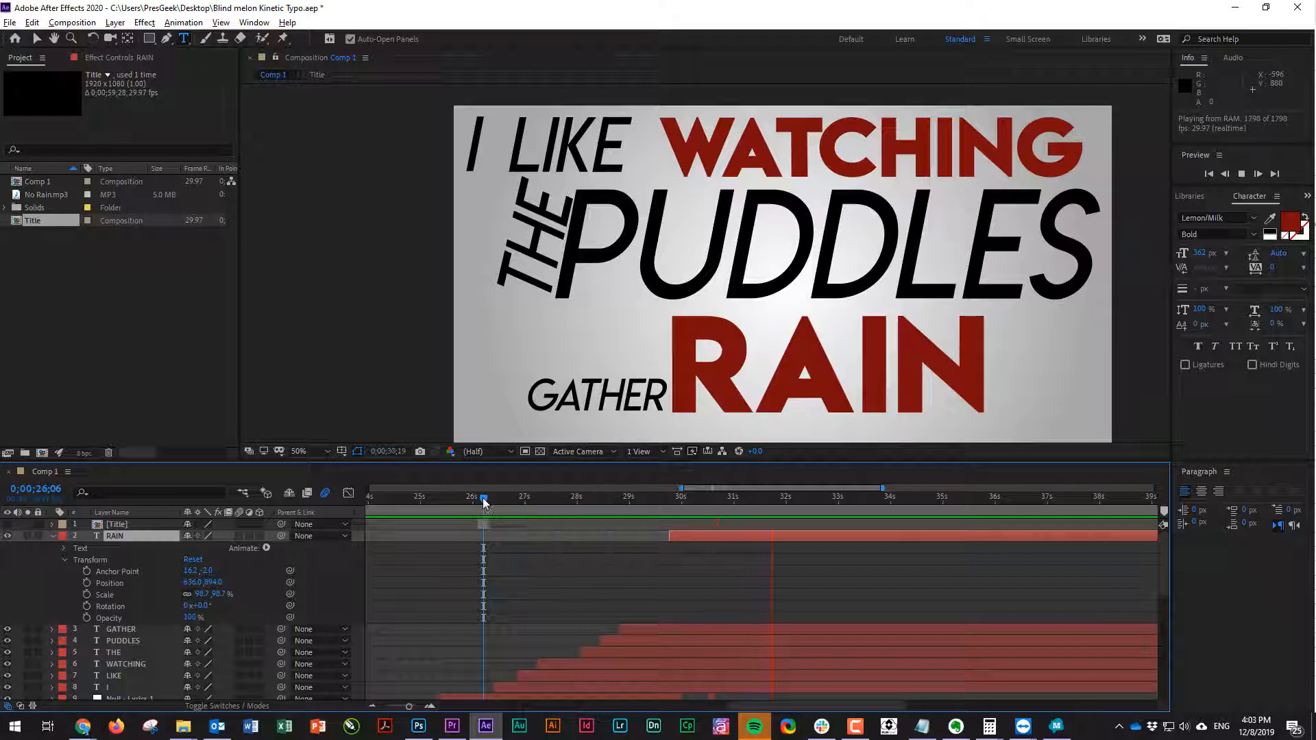
key("space")
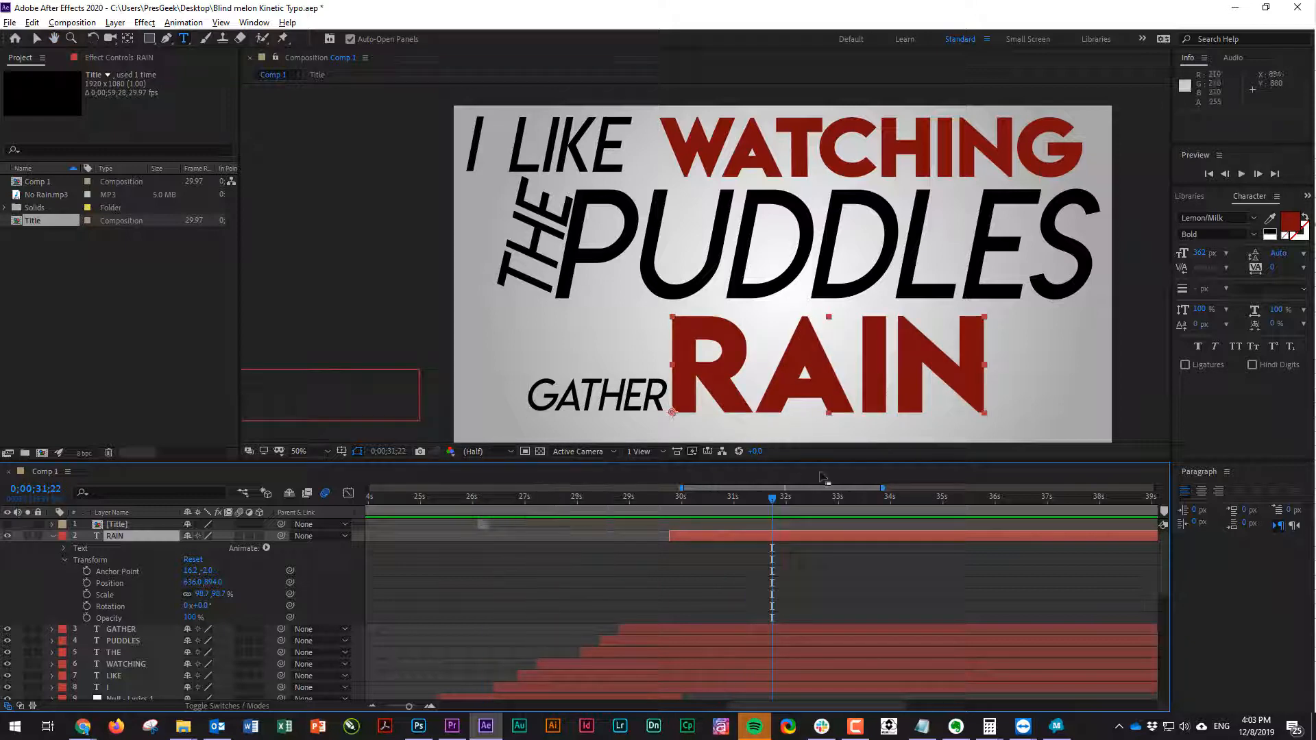
Go to the start of the RAIN layer at 0;00;29;23 and make RAIN a 3D layer
left_click_drag(772, 499, 670, 504)
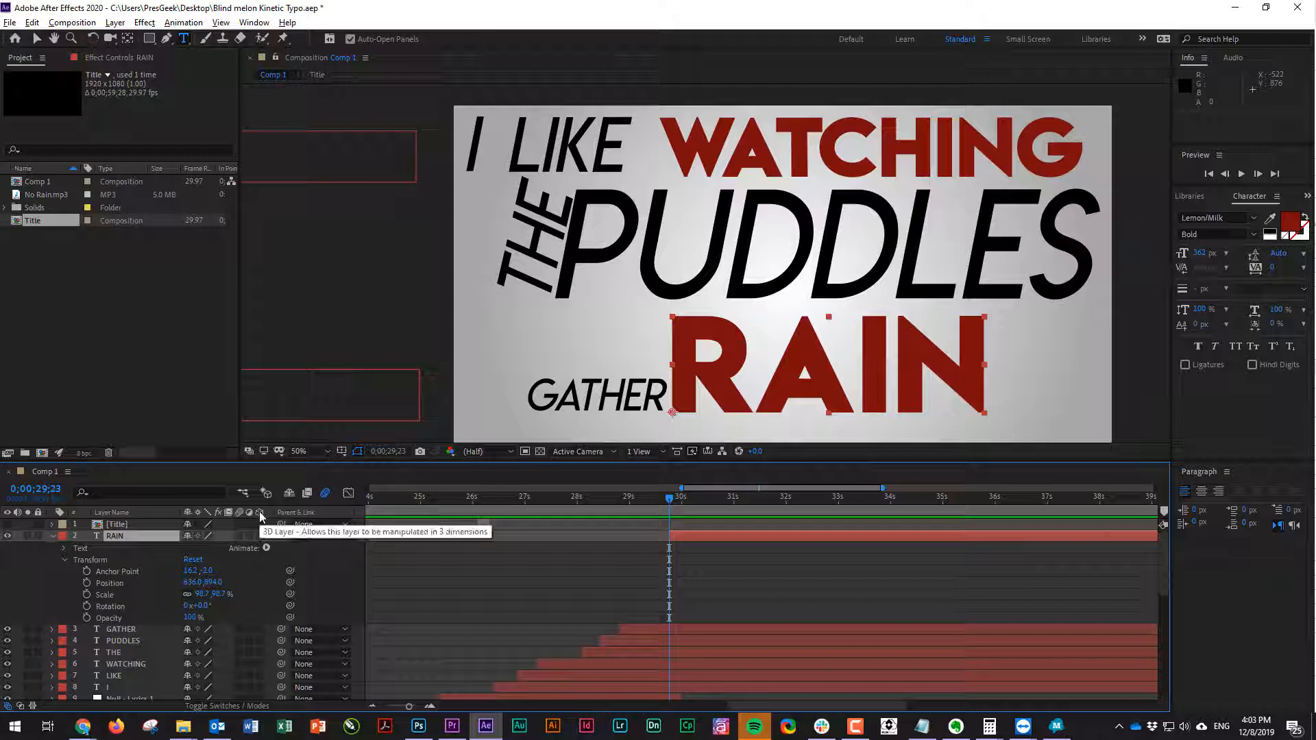
scroll(277, 634, "down", 5)
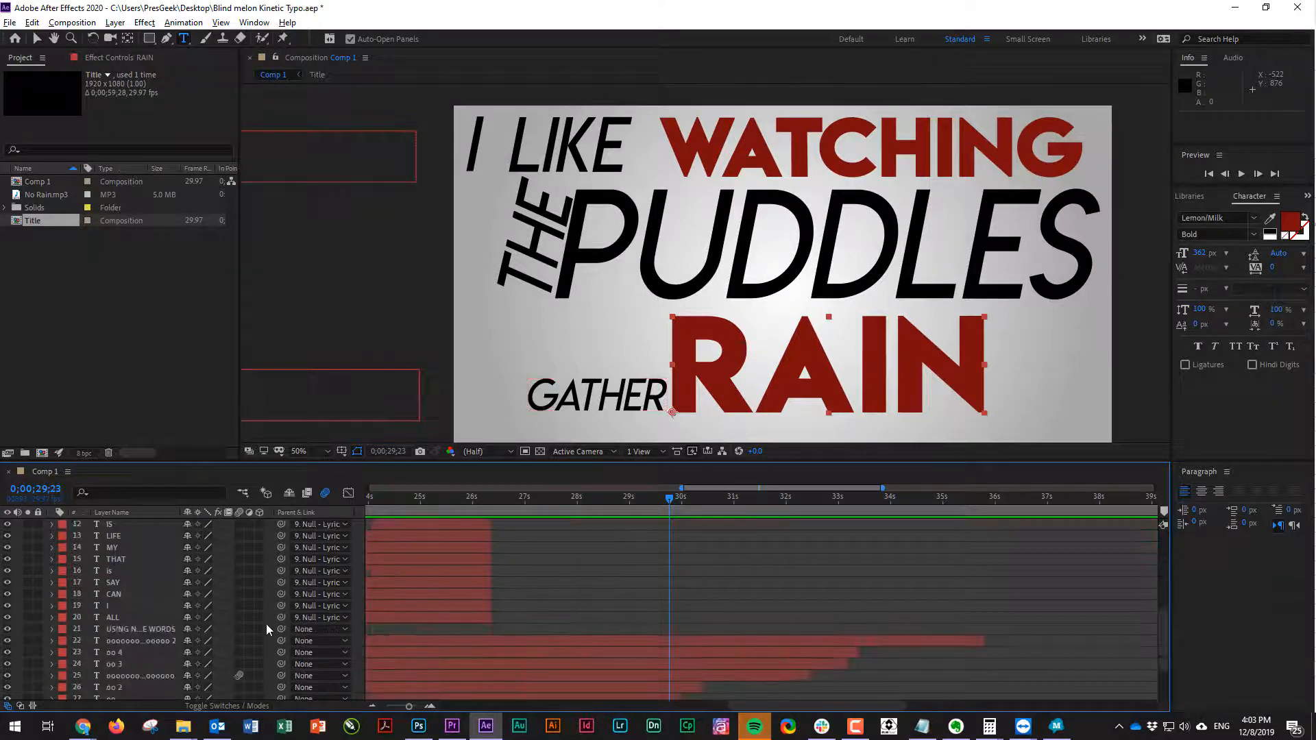
scroll(257, 641, "up", 5)
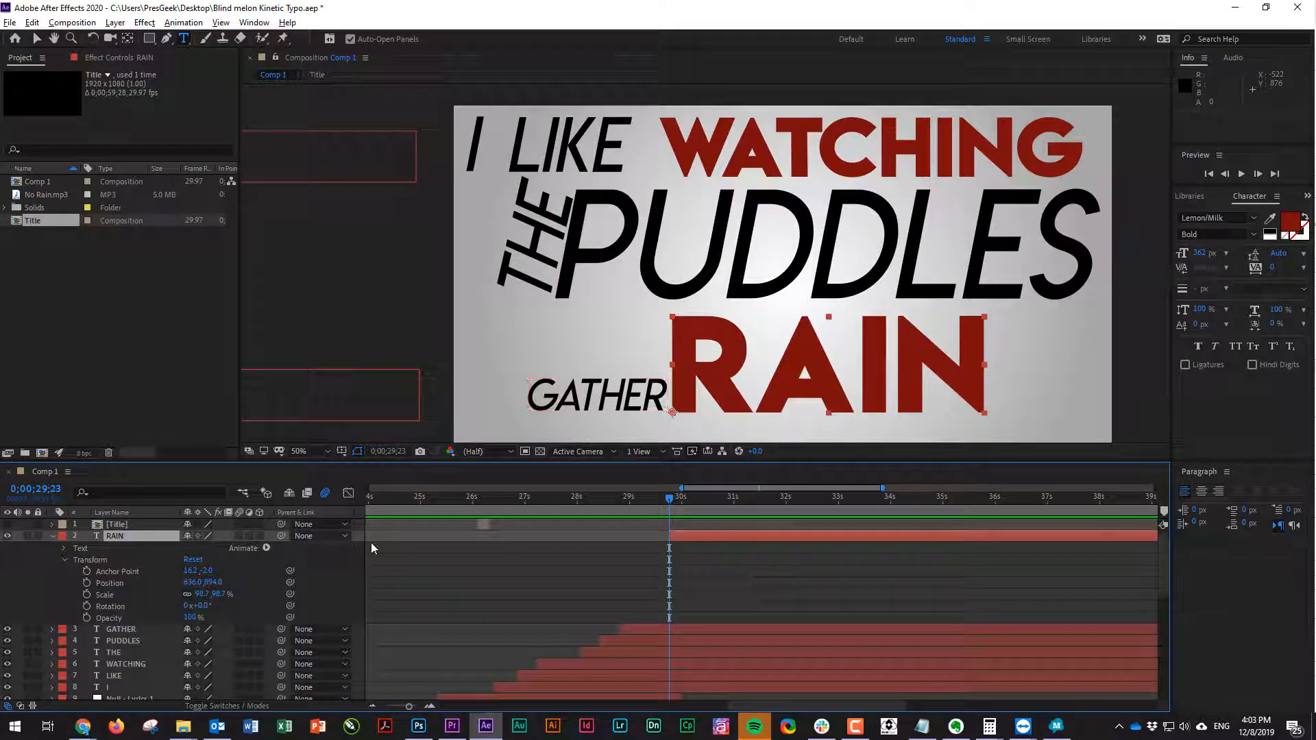
left_click(260, 536)
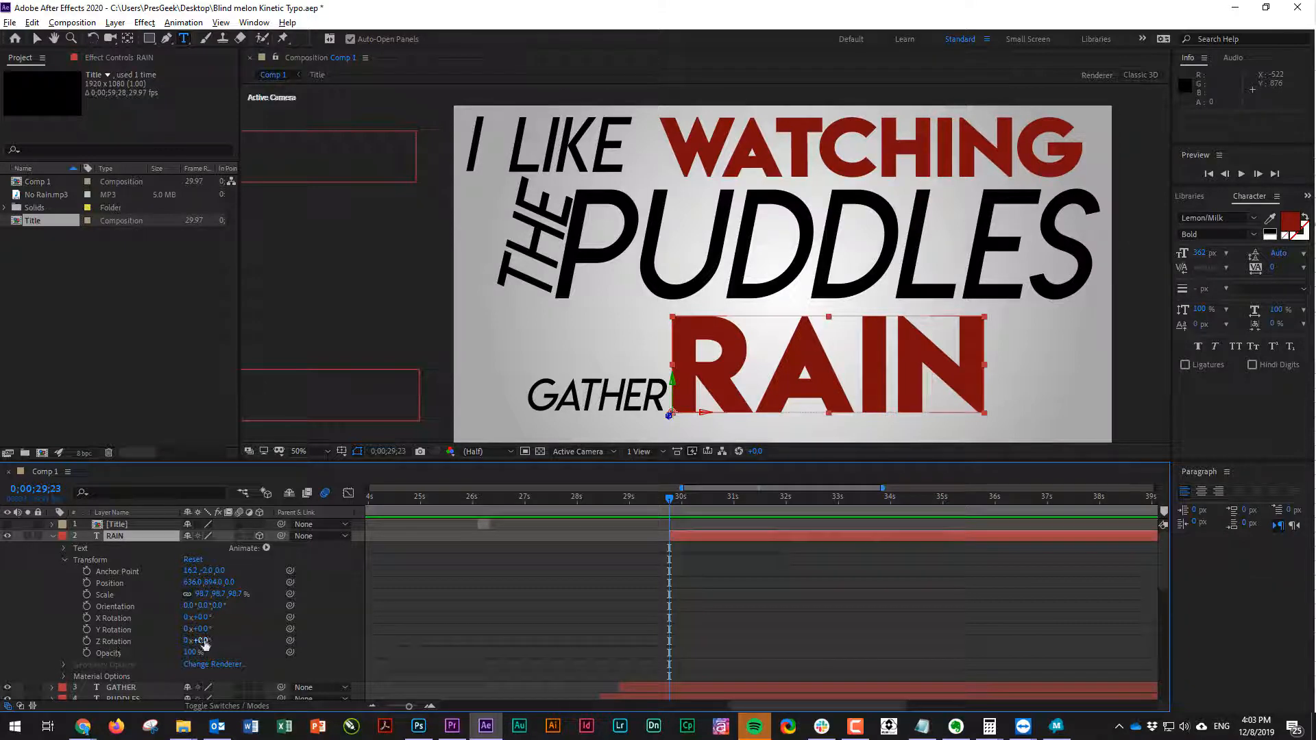
Try rotating the RAIN text around its Z, Y and X axes
left_click_drag(204, 643, 389, 599)
key("ctrl+z")
left_click_drag(203, 629, 379, 629)
key("ctrl+z")
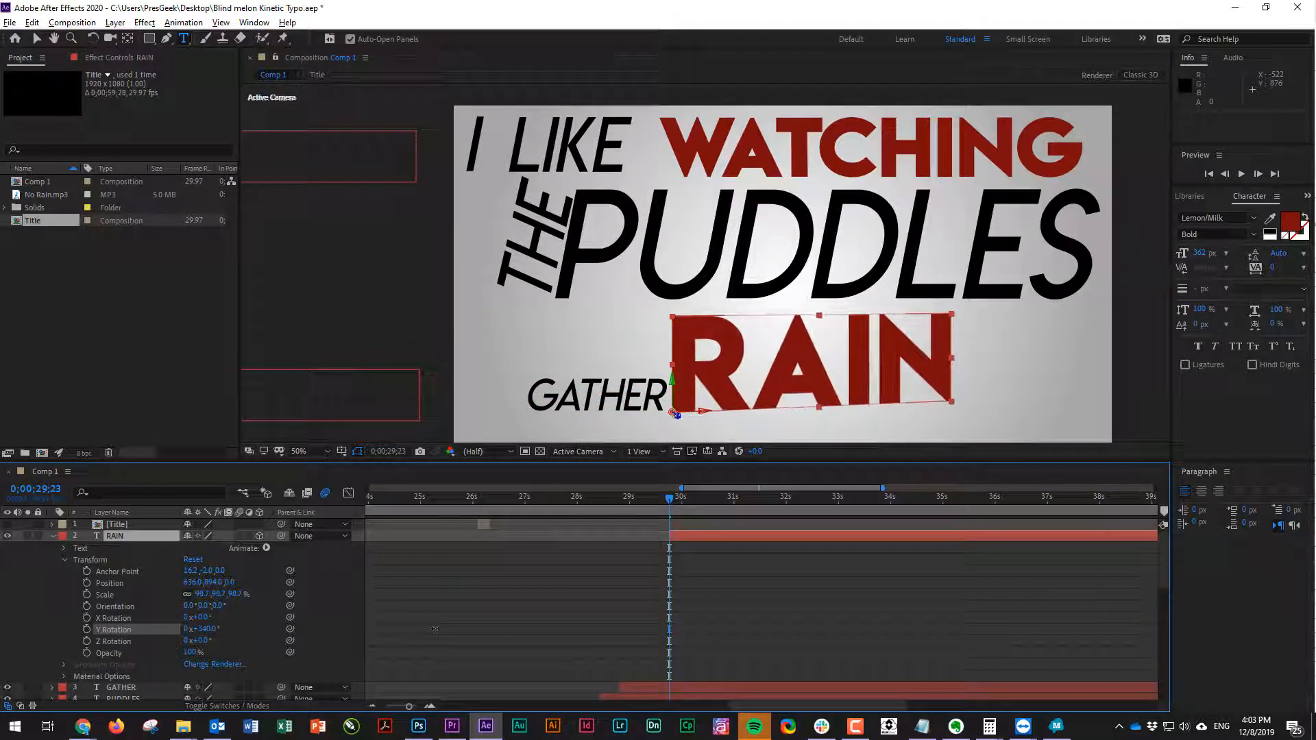
left_click_drag(208, 617, 455, 630)
key("ctrl+z")
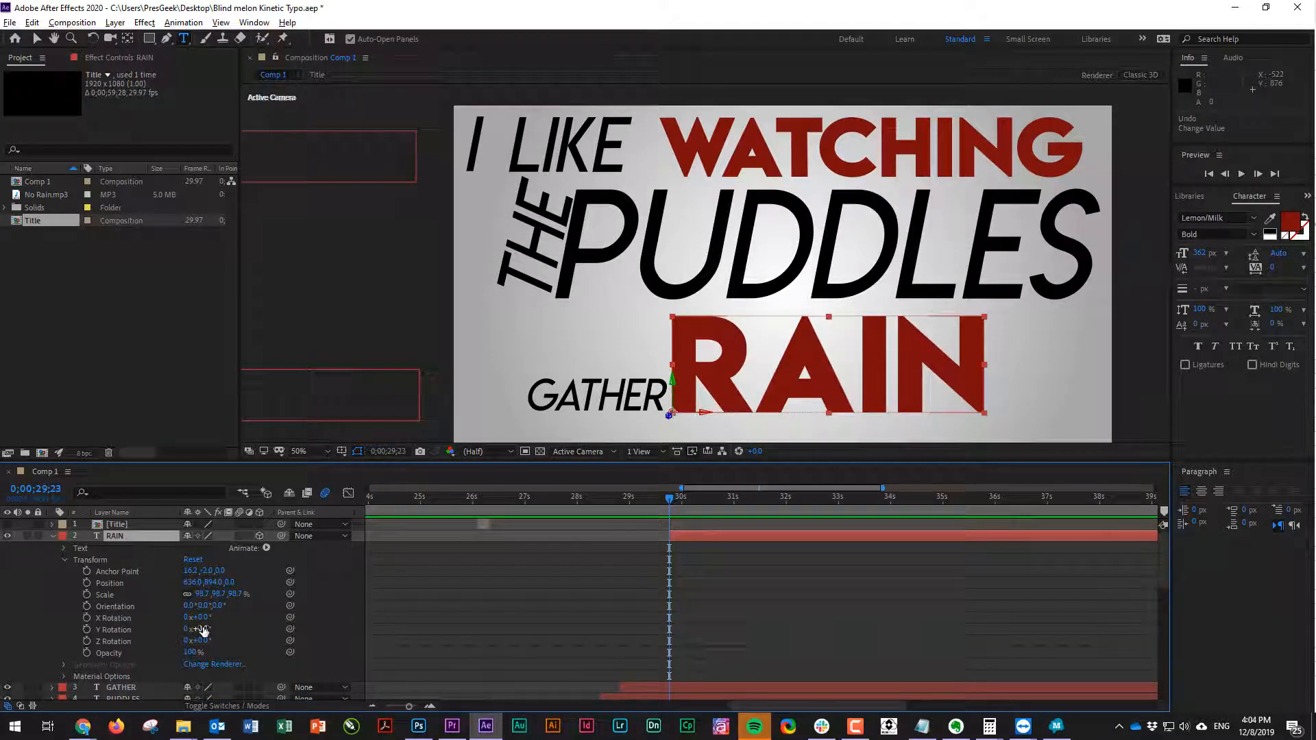
left_click_drag(203, 630, 458, 633)
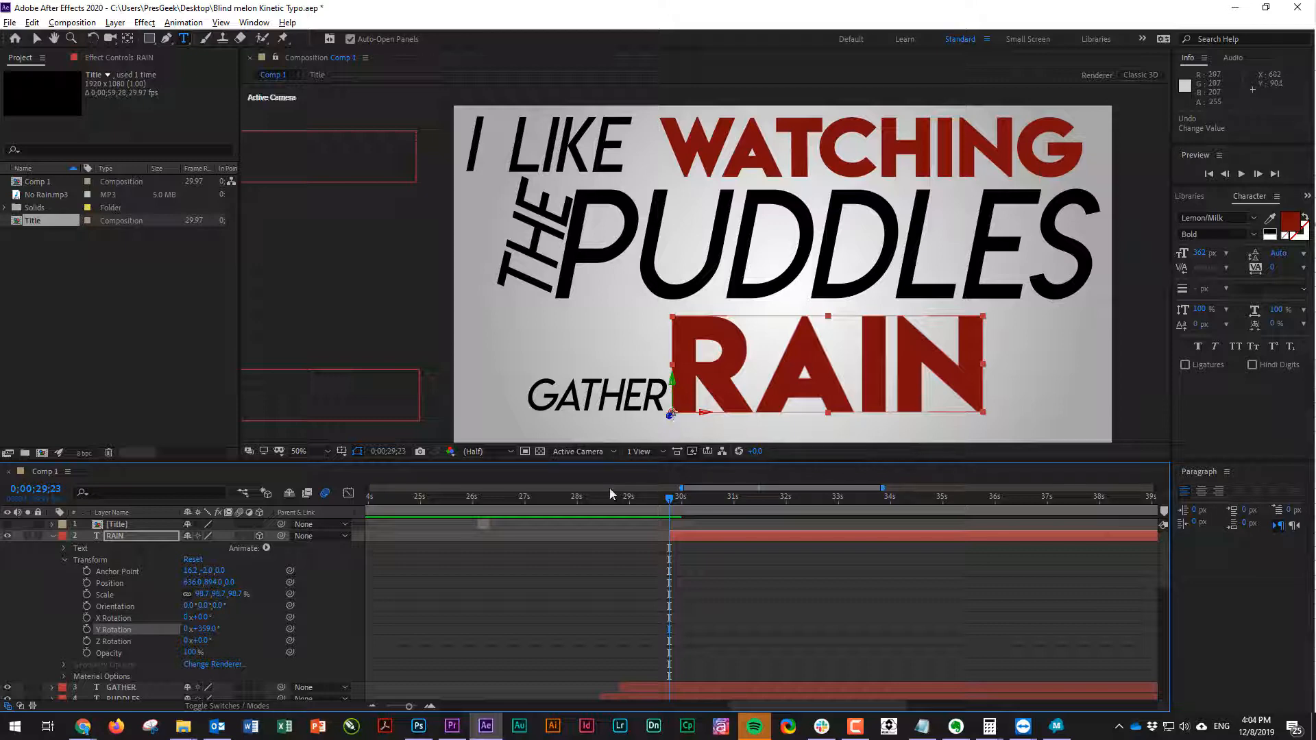
Scale the RAIN text up to about 108.7% and move its anchor point to near the middle of its baseline
mouse_move(235, 594)
left_mouse_down()
mouse_move(195, 594)
mouse_move(251, 594)
mouse_move(181, 593)
mouse_move(230, 582)
left_mouse_up()
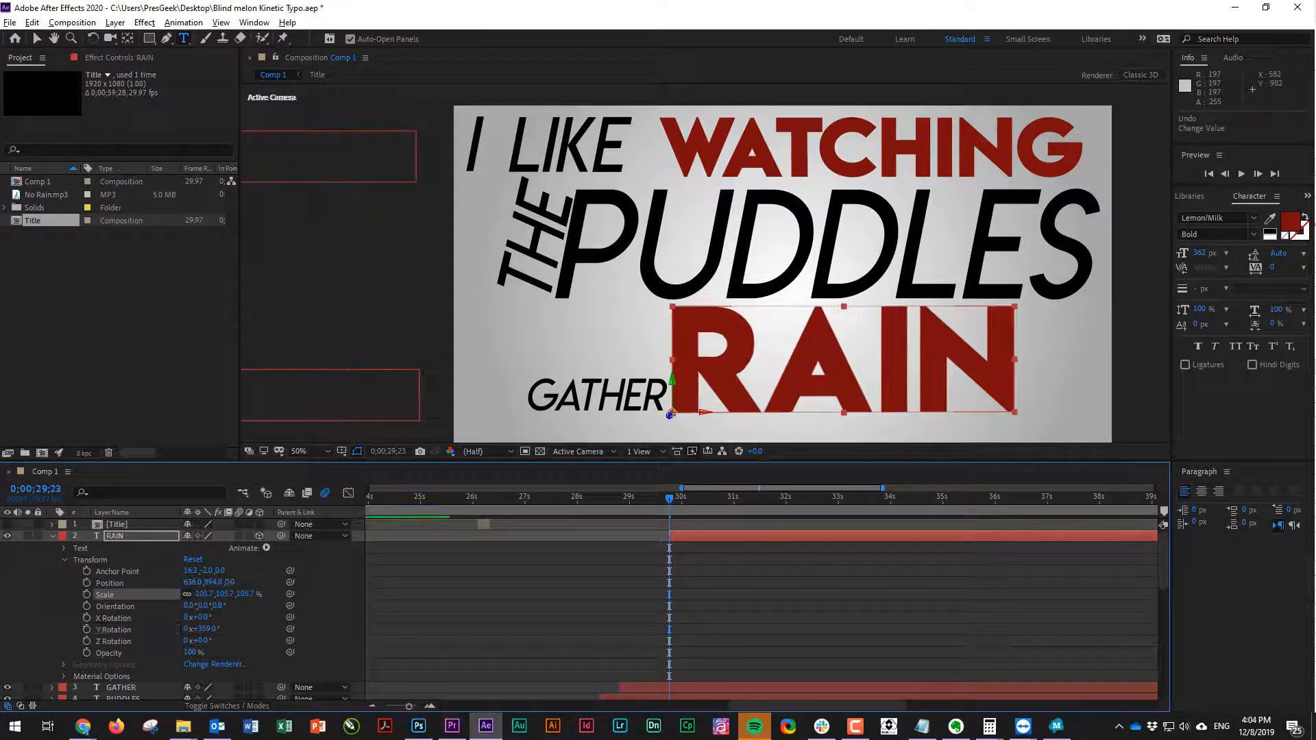
left_click_drag(192, 570, 329, 582)
key("y")
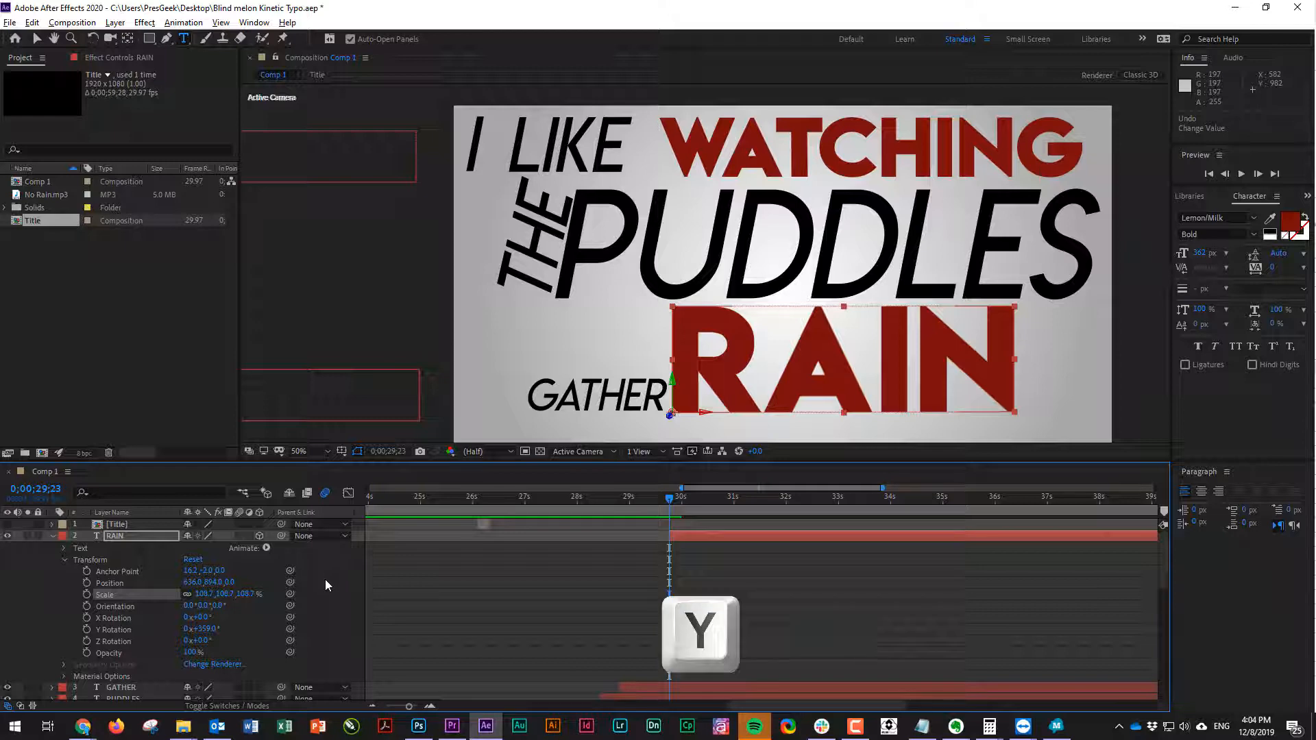
key("y")
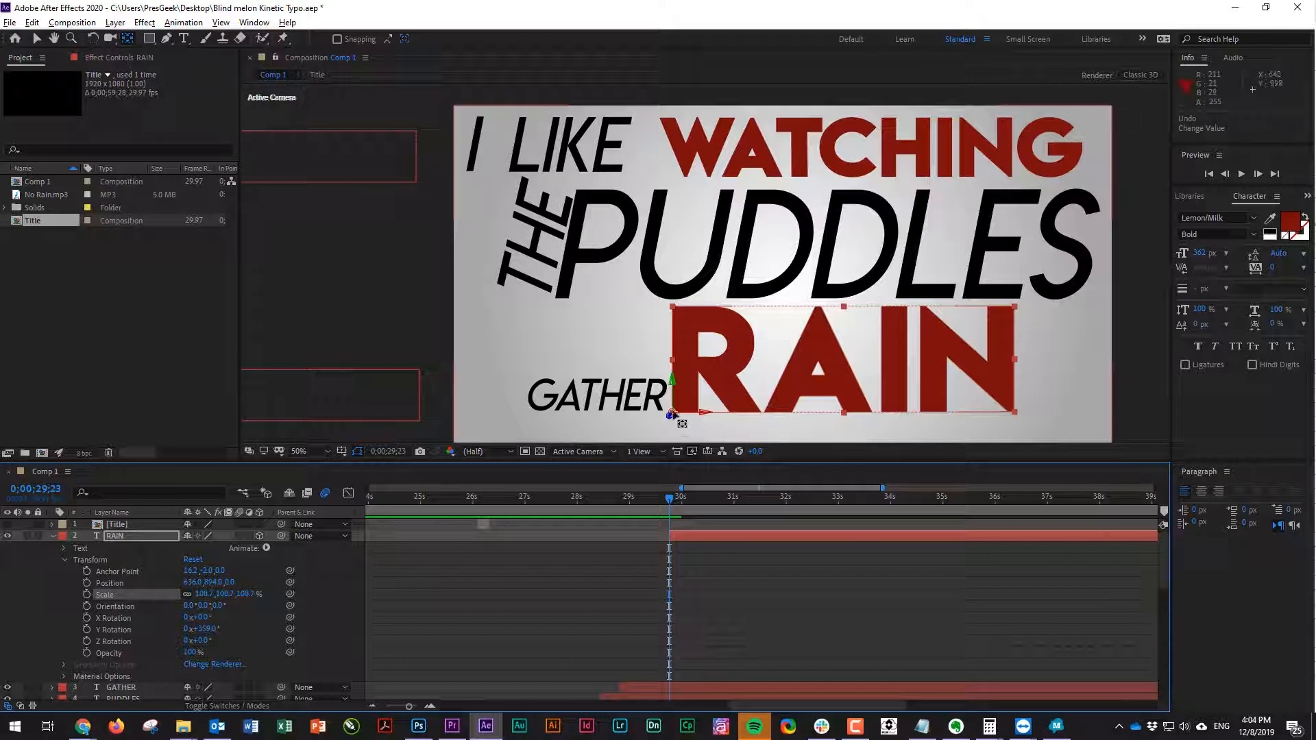
left_click(676, 410)
left_click_drag(676, 412, 870, 414)
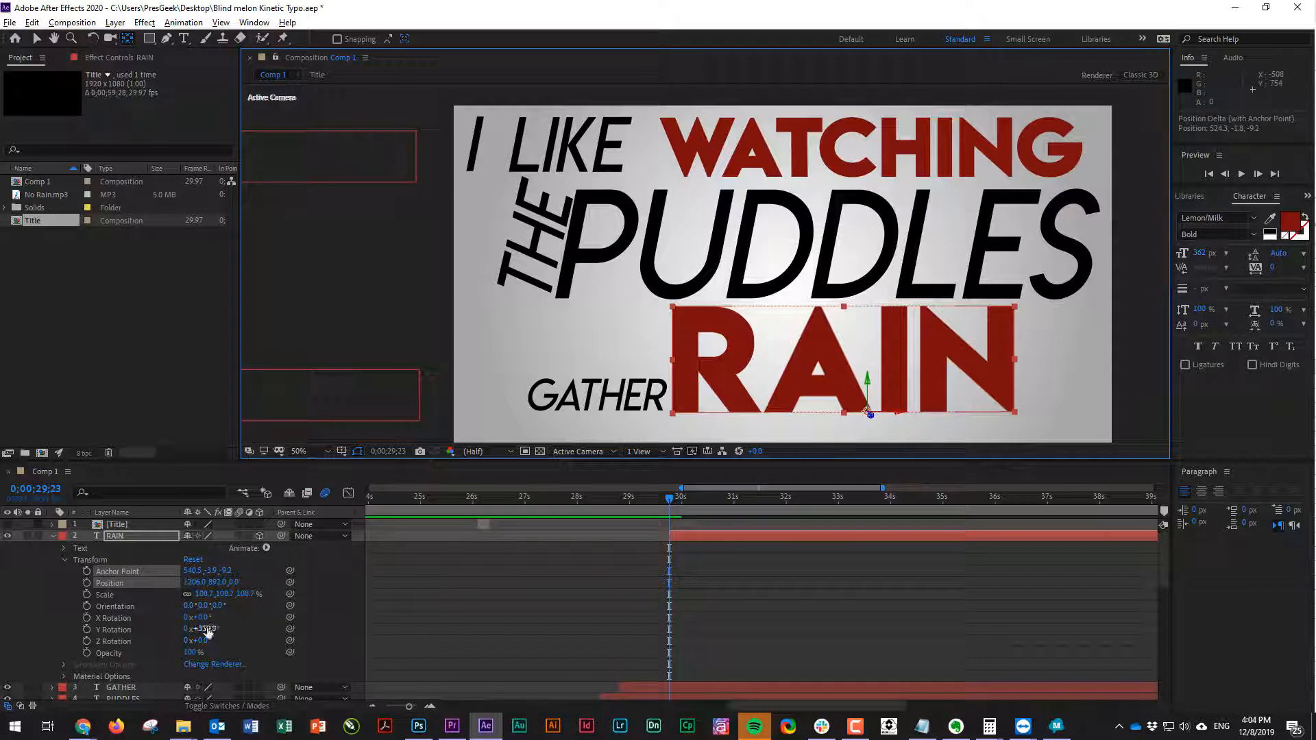
Try spinning the RAIN text around its Y and X axes with the repositioned anchor point
left_click_drag(206, 628, 411, 628)
left_click_drag(315, 628, 477, 646)
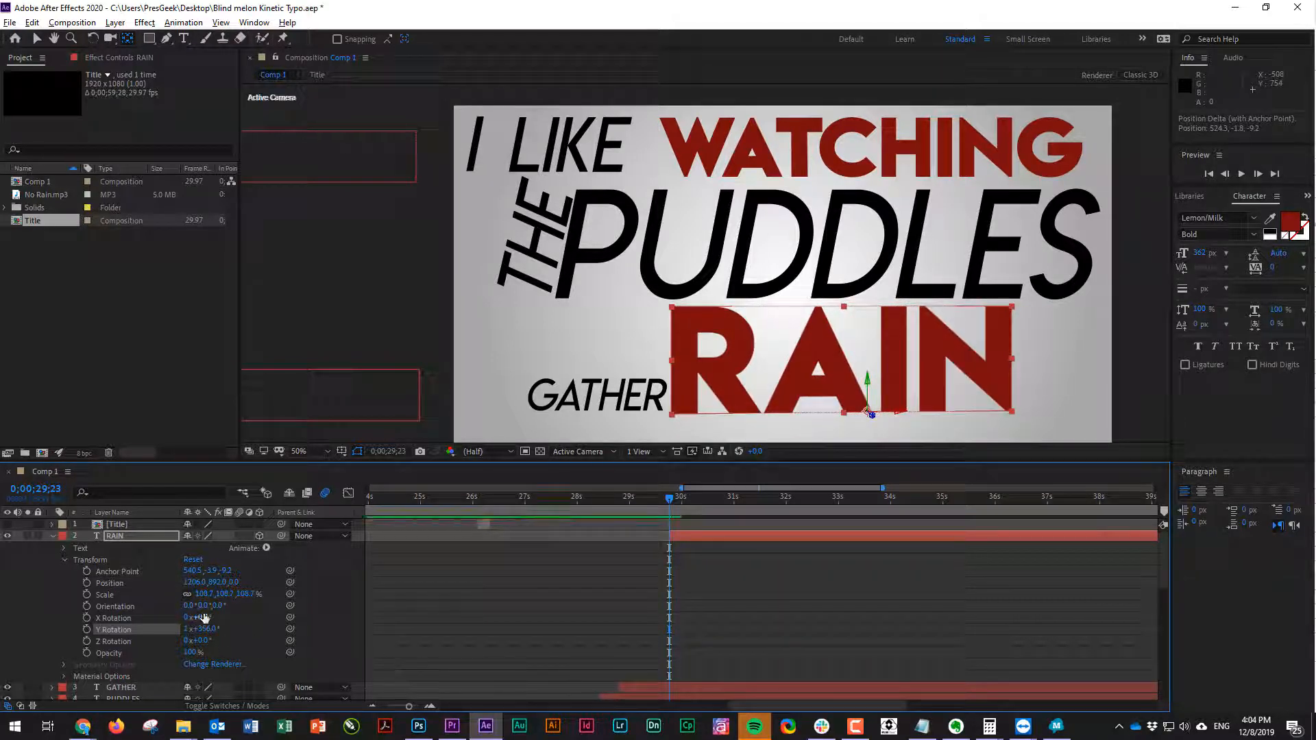
left_click_drag(206, 615, 702, 673)
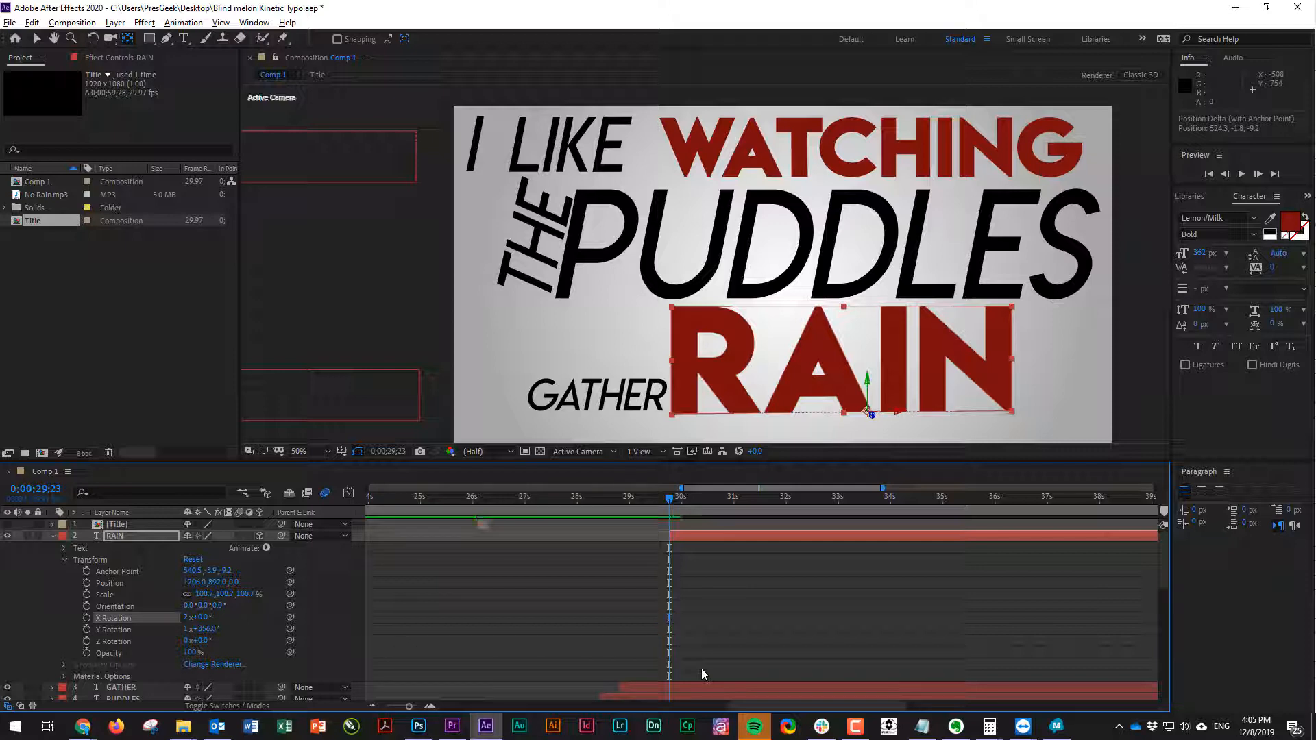
Reset the X Rotation and Y Rotation of the RAIN layer to 0x+0.0°
left_click(187, 628)
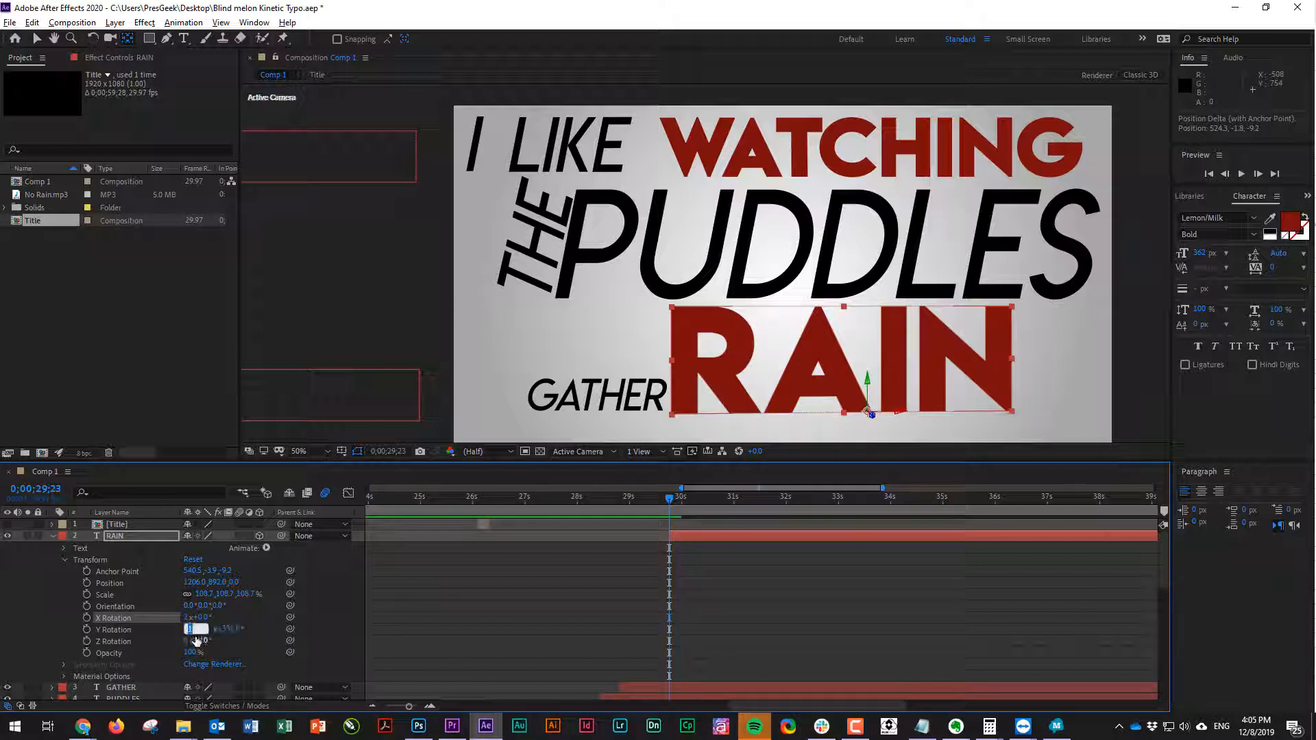
left_click(185, 618)
type("2")
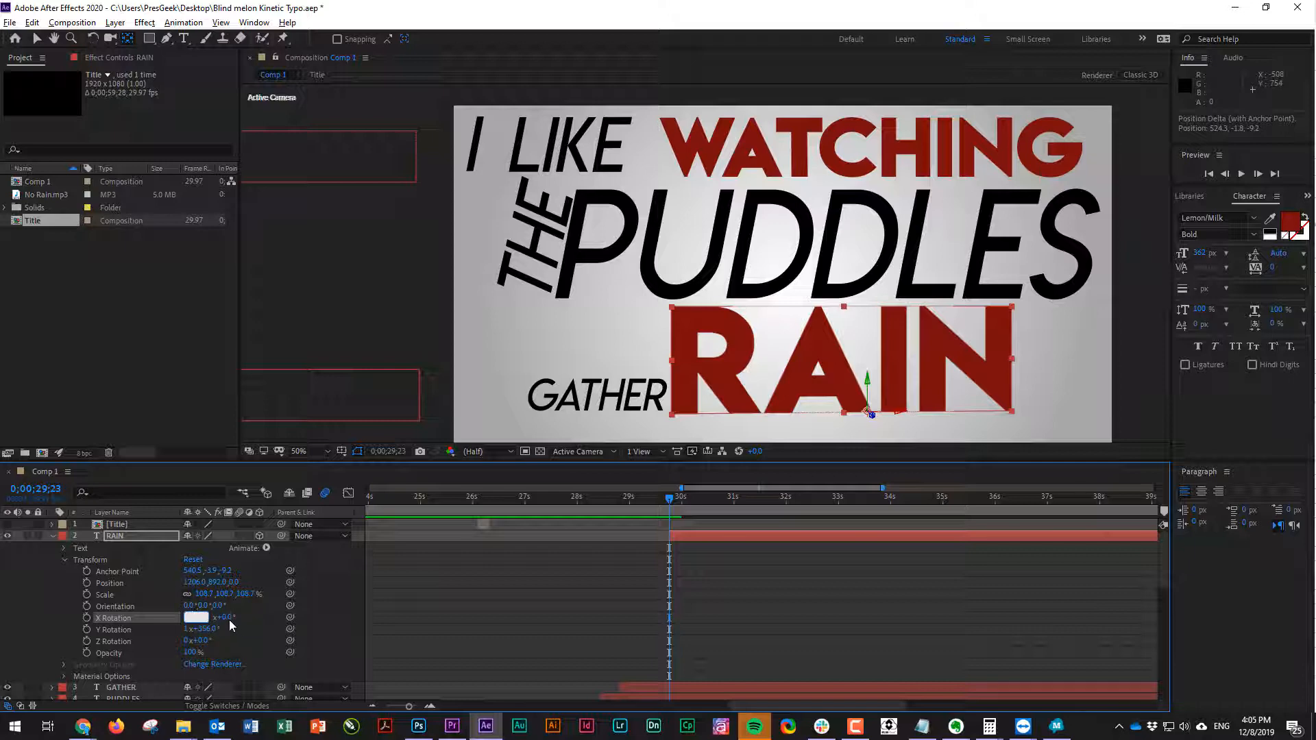
key("Return")
type("0")
key("Return")
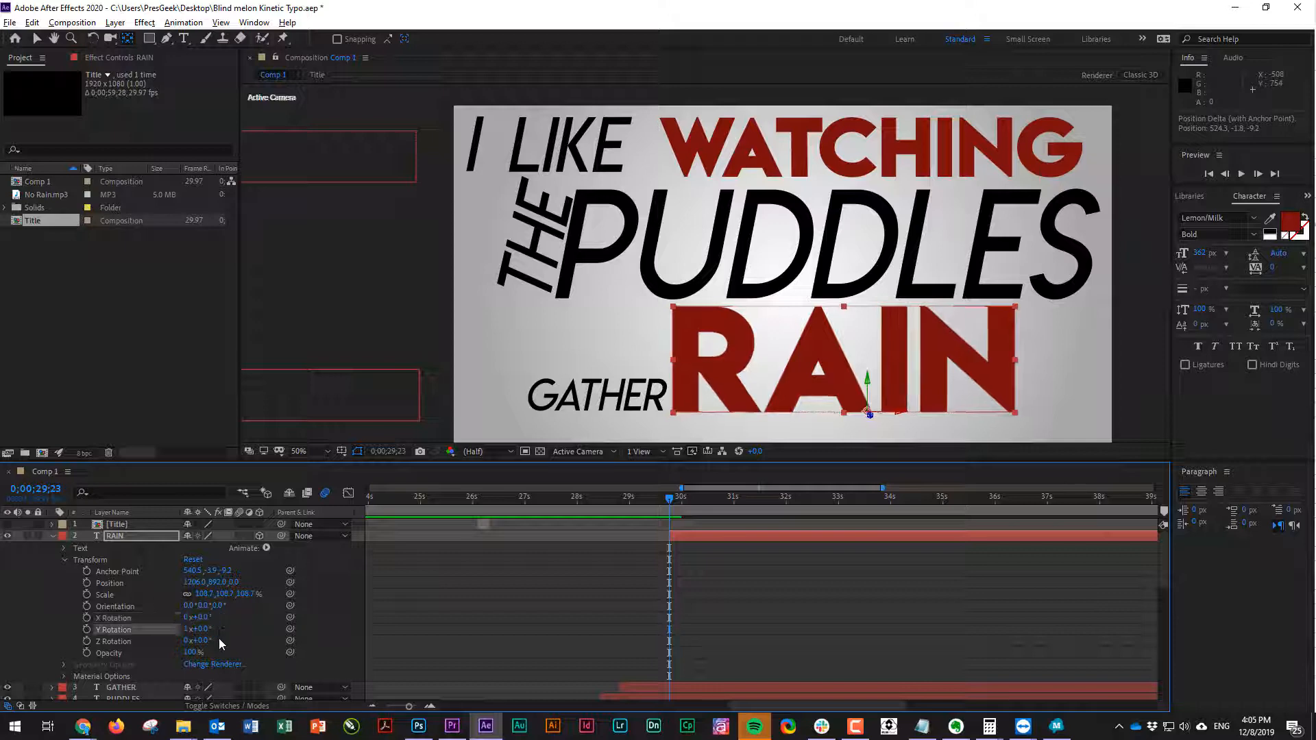
left_click(185, 629)
key("Return")
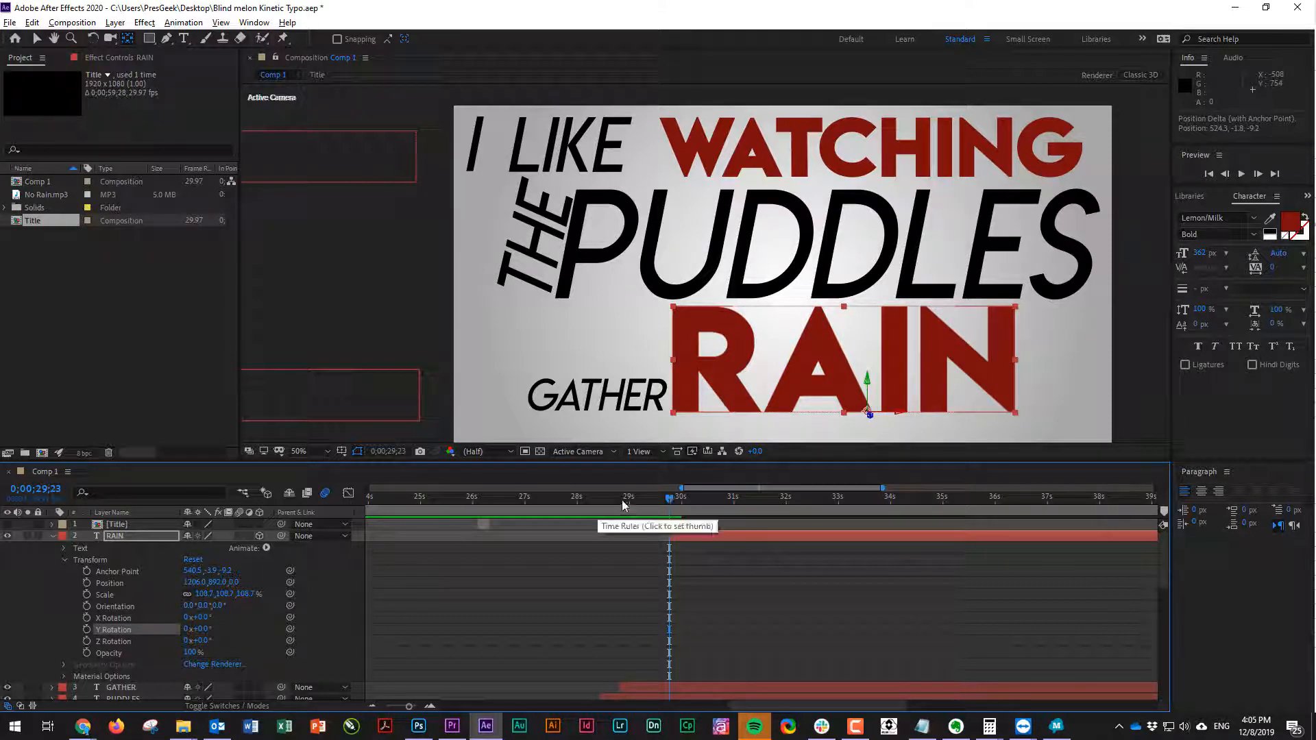
Add a Y Rotation keyframe of 0x+0.0° to the RAIN layer at 0;00;29;23
left_click_drag(669, 499, 675, 501)
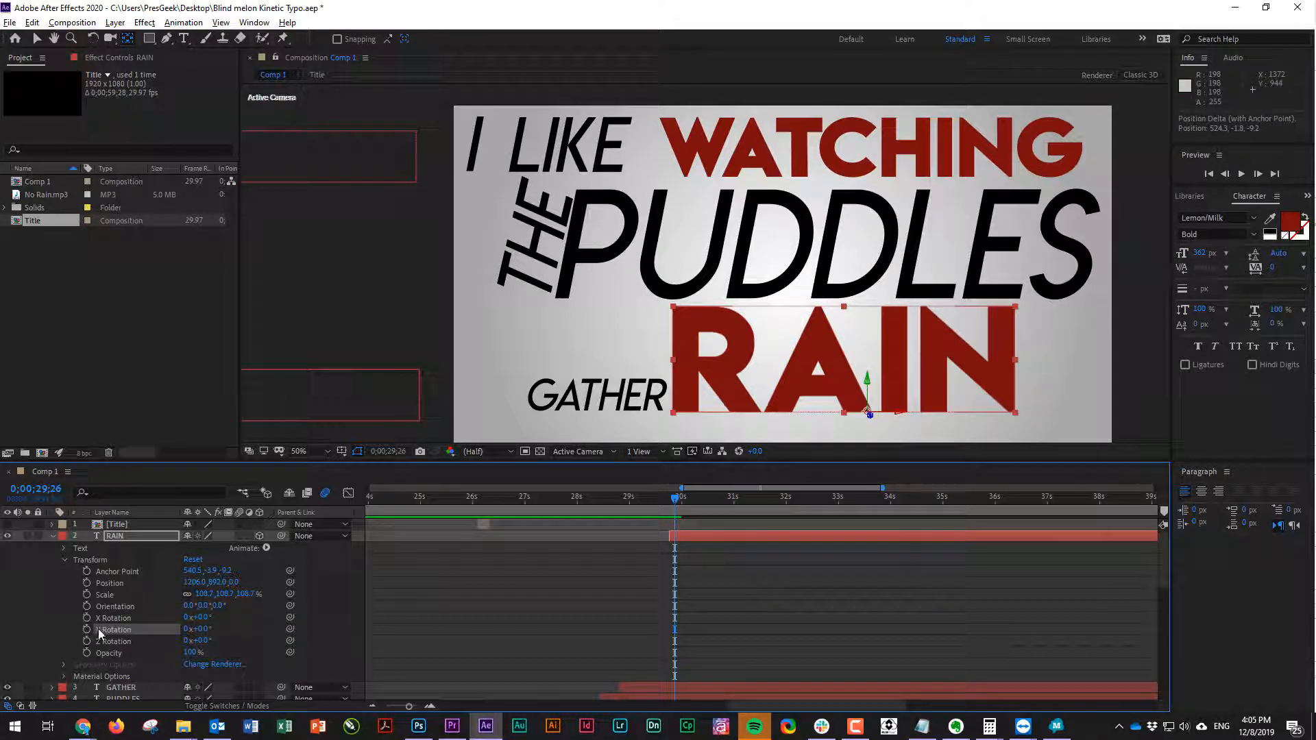
left_click_drag(676, 501, 671, 501)
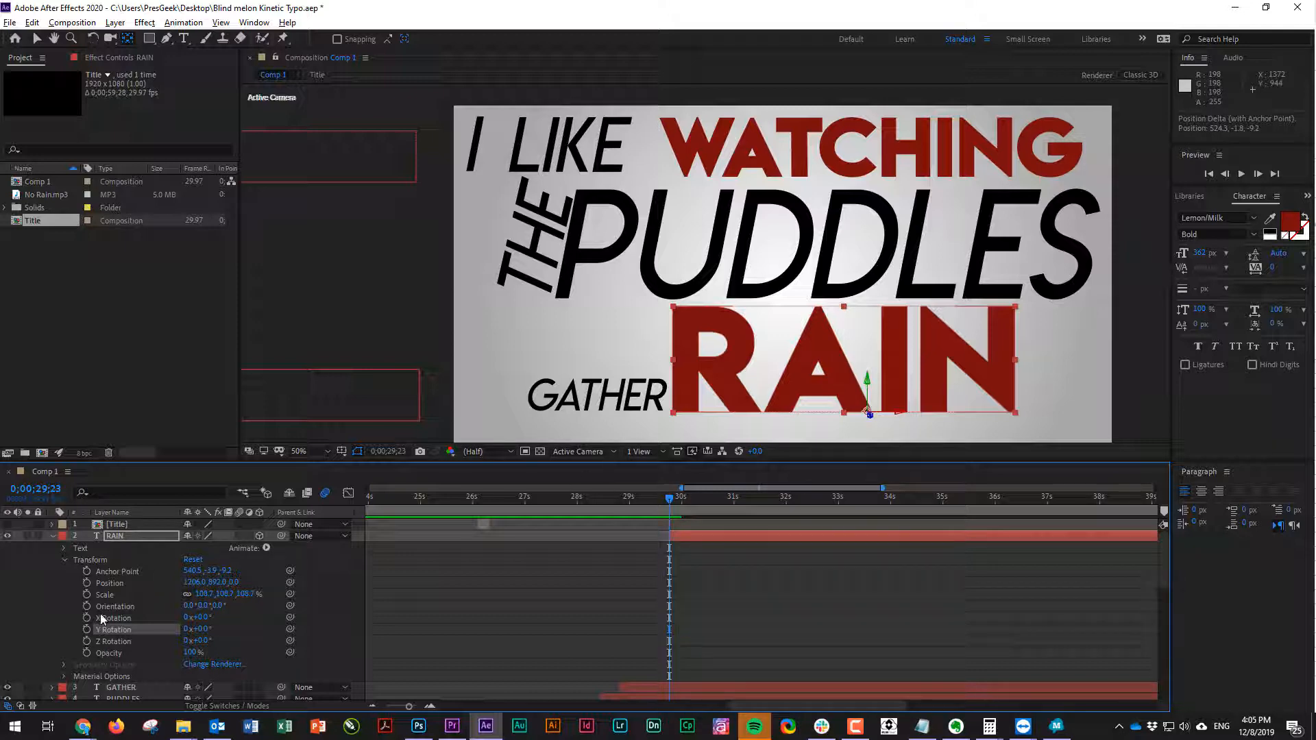
left_click_drag(200, 630, 218, 627)
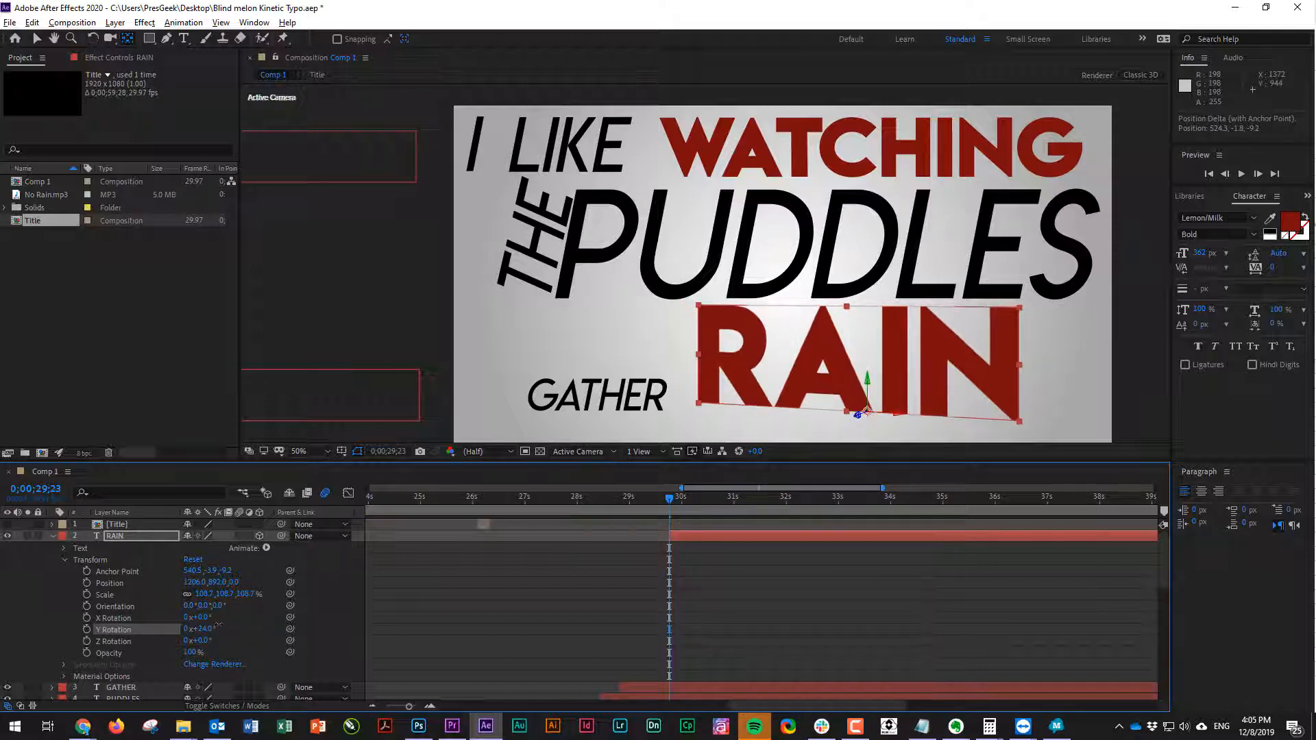
key("ctrl+z")
left_click(86, 628)
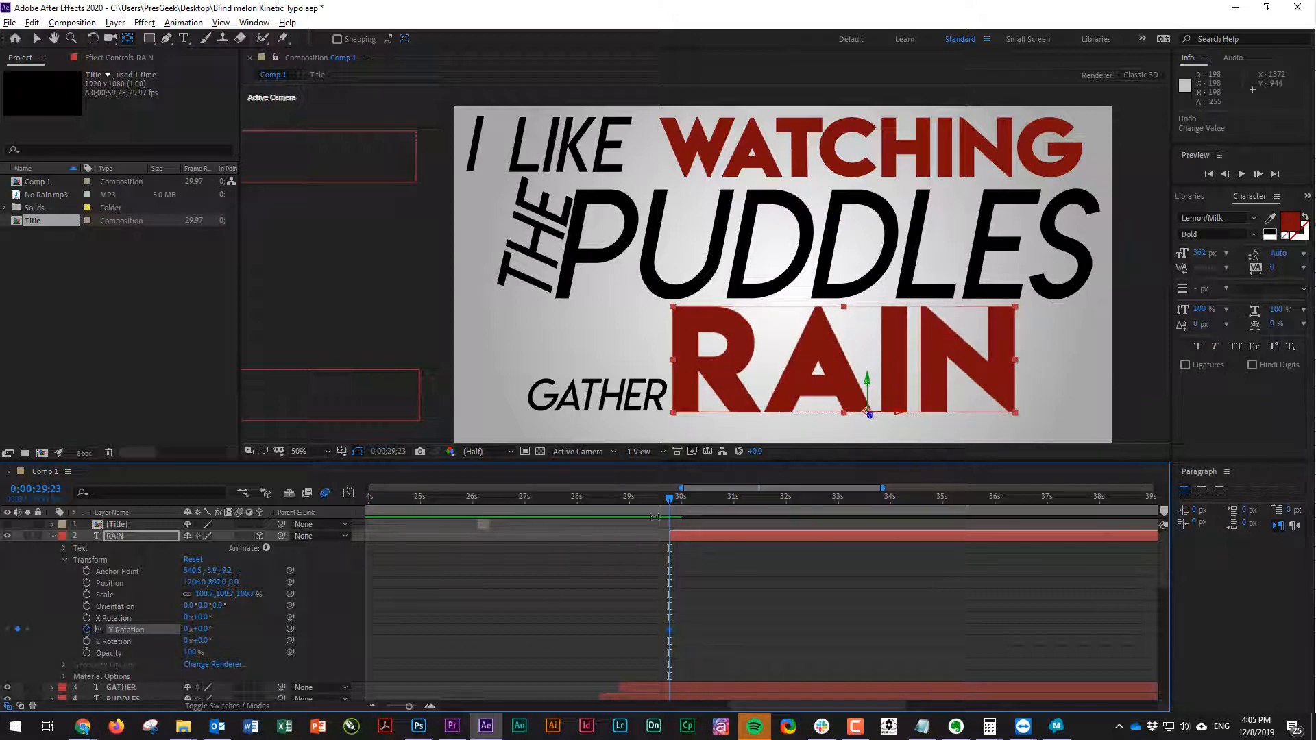
Set the RAIN layer's Y Rotation to 3x+1.0° at 0;00;32;06
left_click_drag(674, 501, 791, 507)
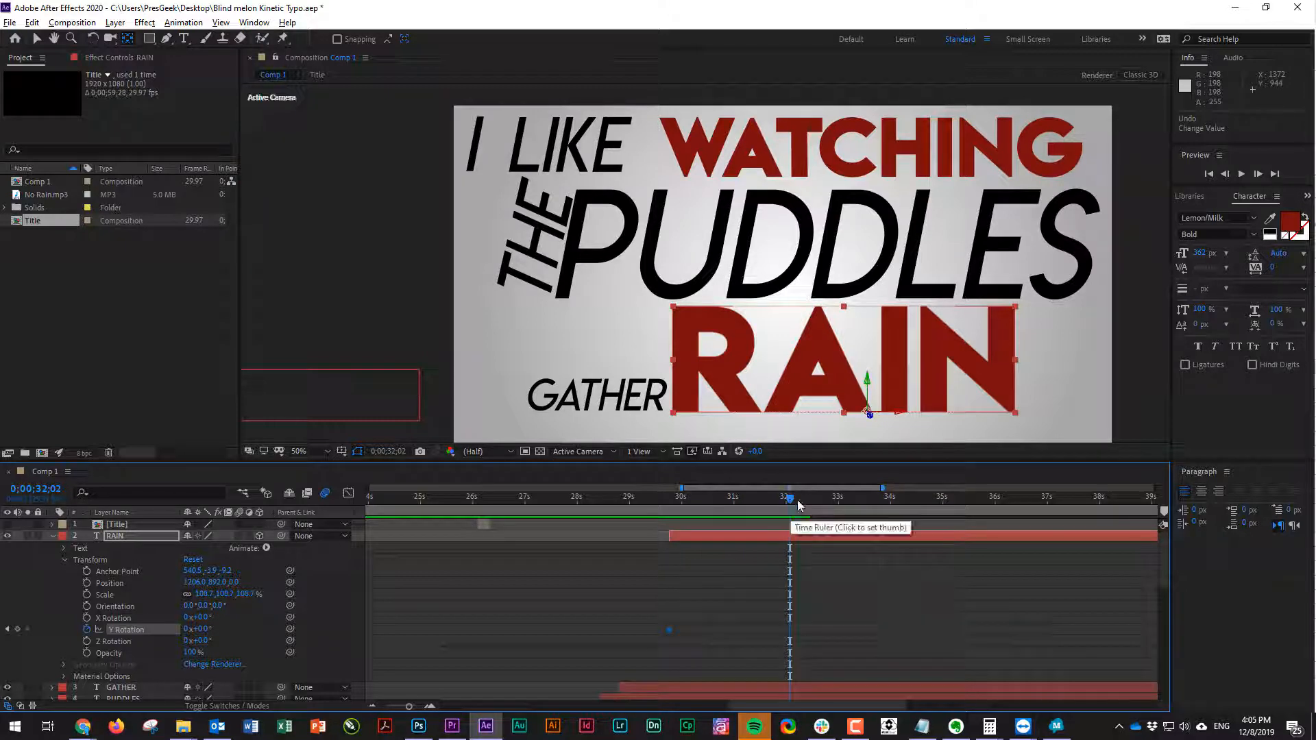
left_click(799, 501)
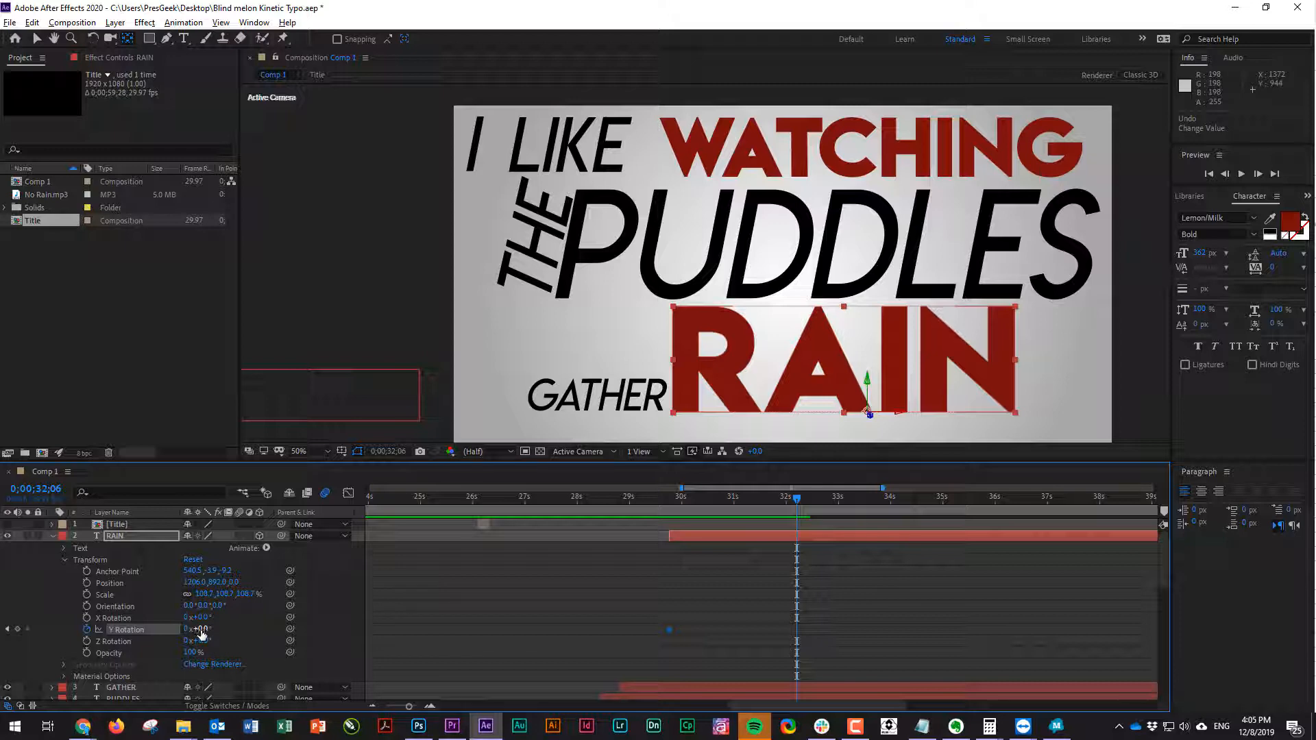
left_click_drag(191, 631, 983, 668)
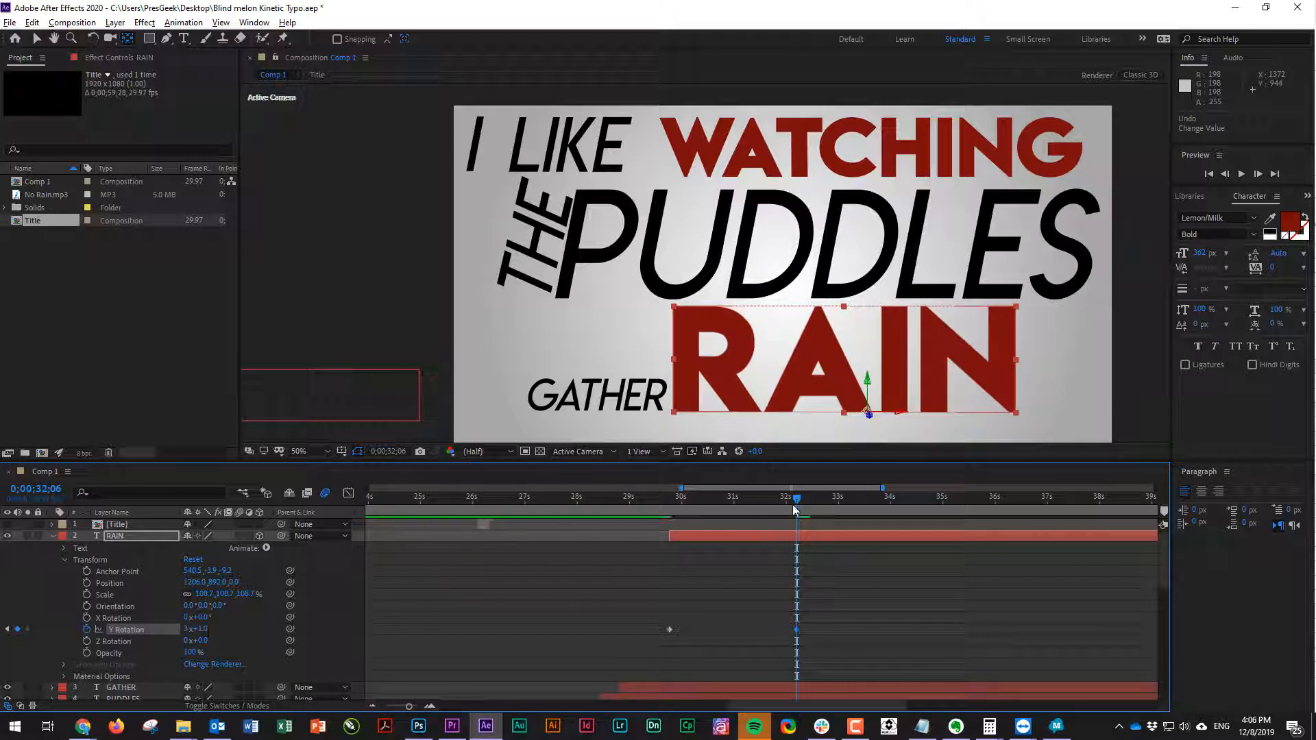
Preview the RAIN spin from just before the word appears and park the time indicator at 0;00;31;12
left_click_drag(797, 499, 624, 499)
key("space")
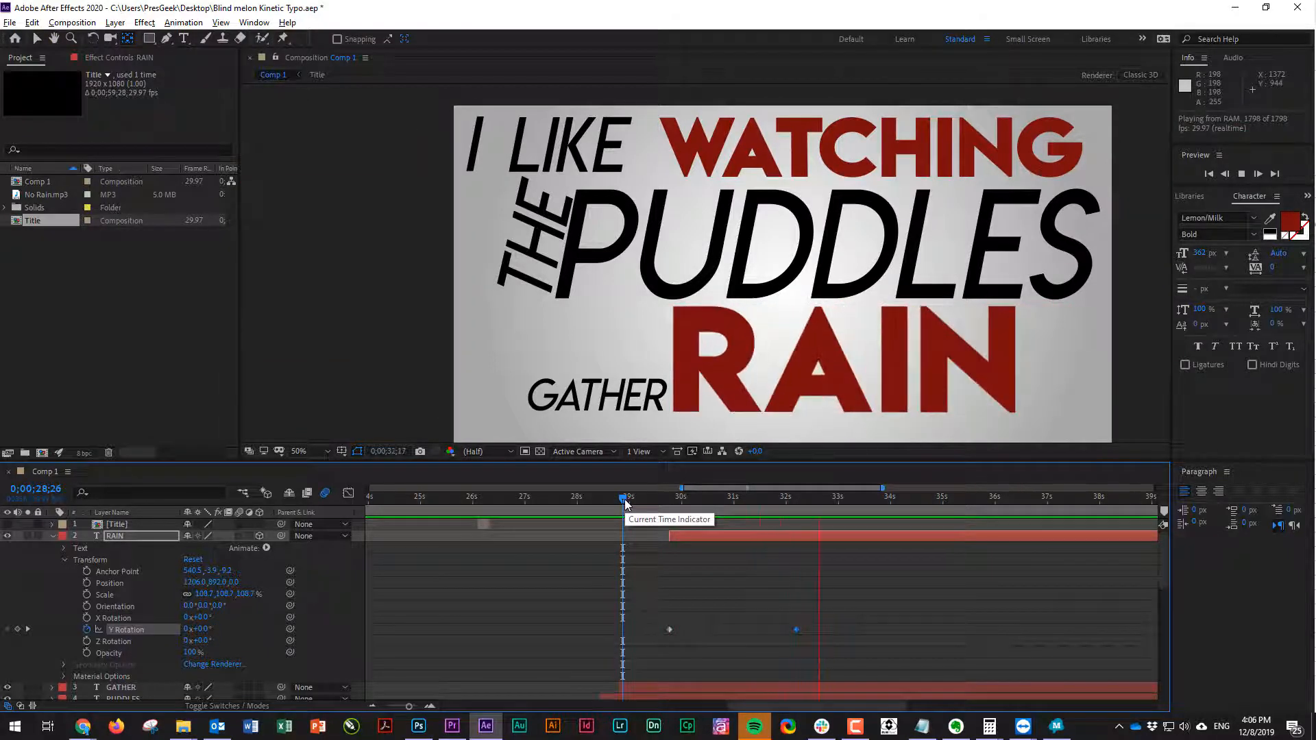
key("space")
left_click_drag(769, 492, 755, 498)
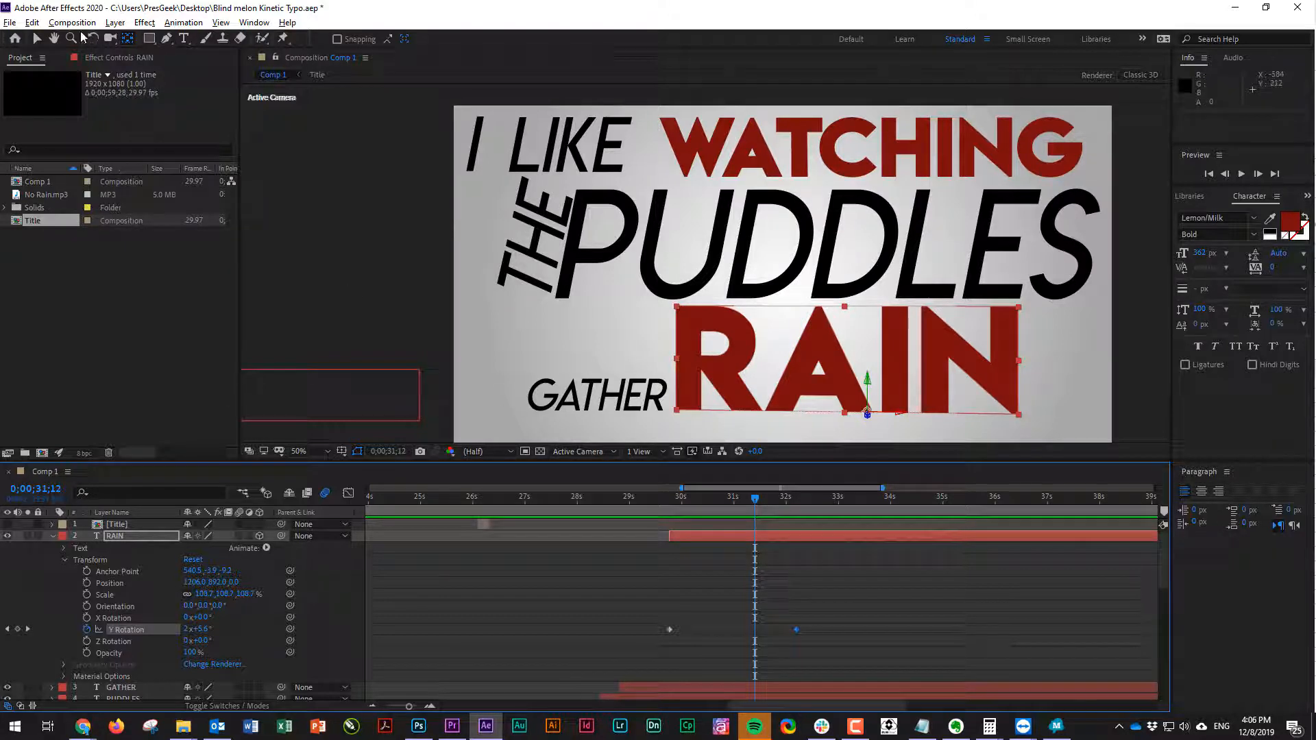
Spread out the lyric words by lowering GATHER and RAIN together, moving PUDDLES to 276, 606 and THE to 212, 624
left_click(37, 39)
left_click(626, 400)
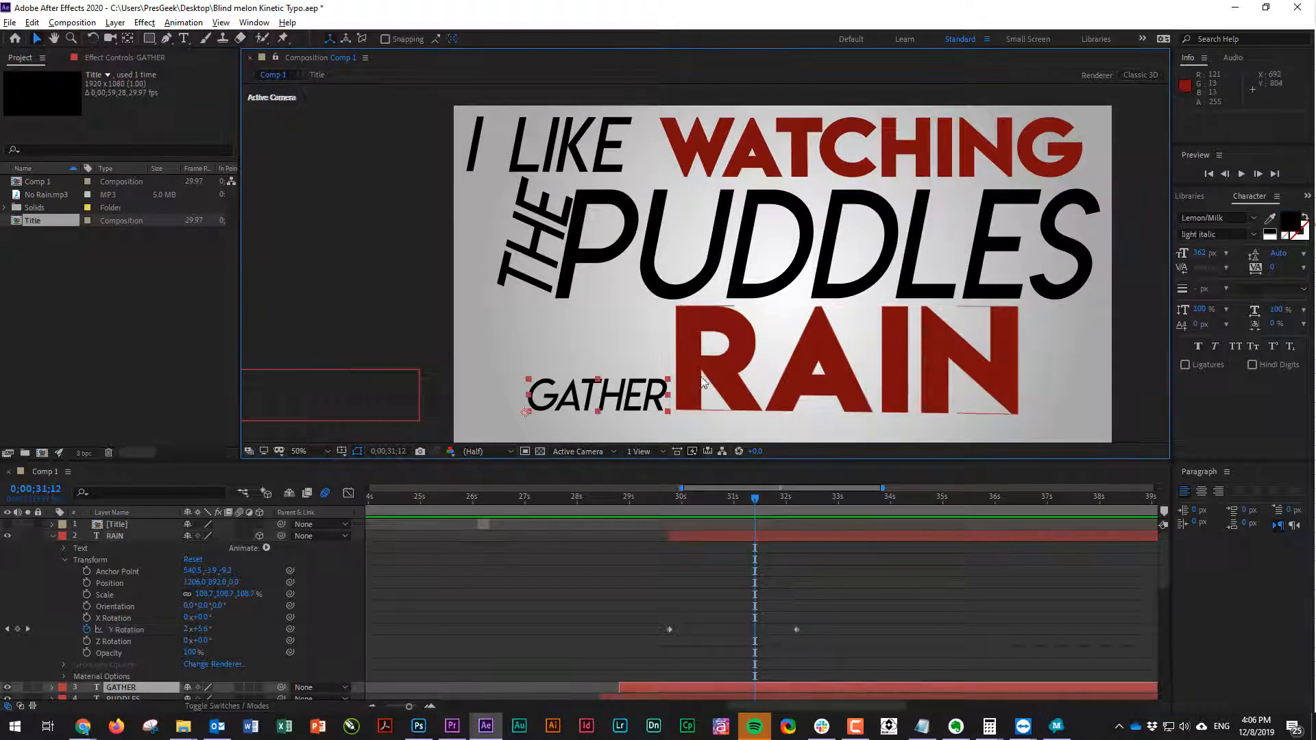
left_click(744, 360, "shift")
left_click_drag(744, 360, 747, 392)
left_click_drag(746, 252, 747, 264)
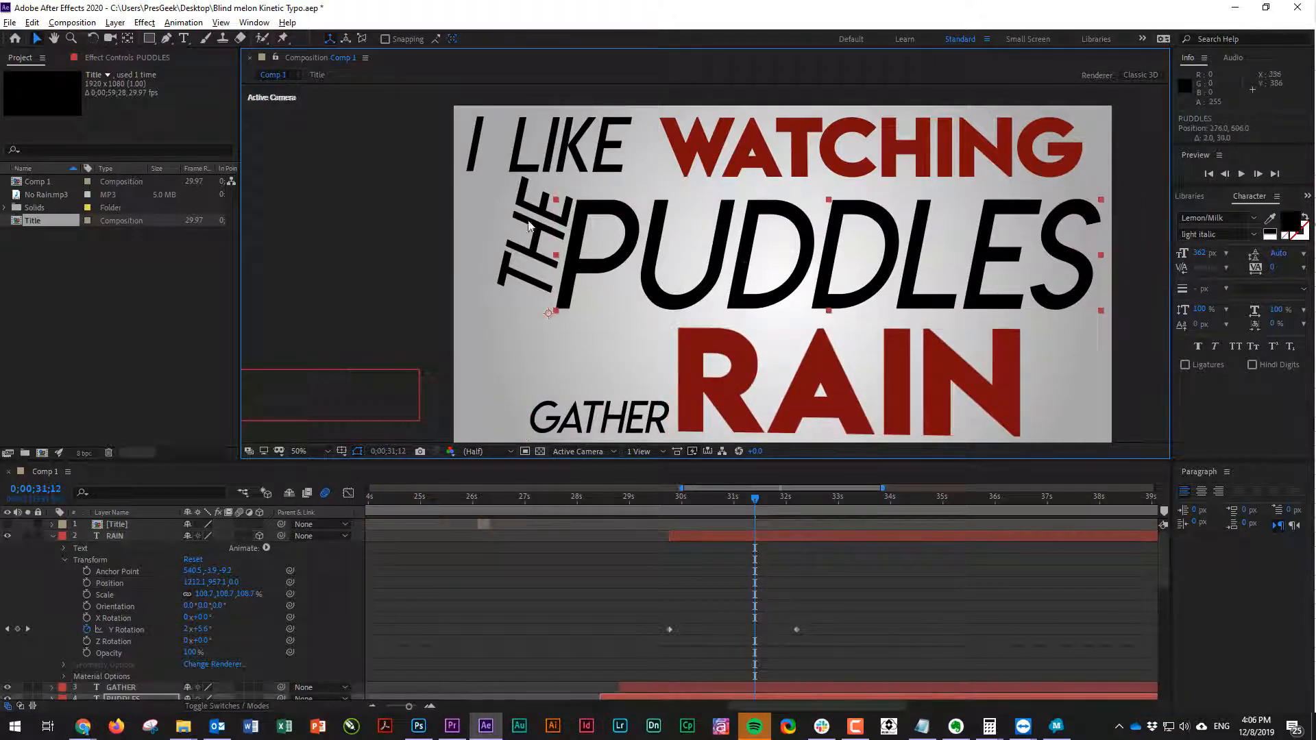
left_click_drag(529, 227, 506, 235)
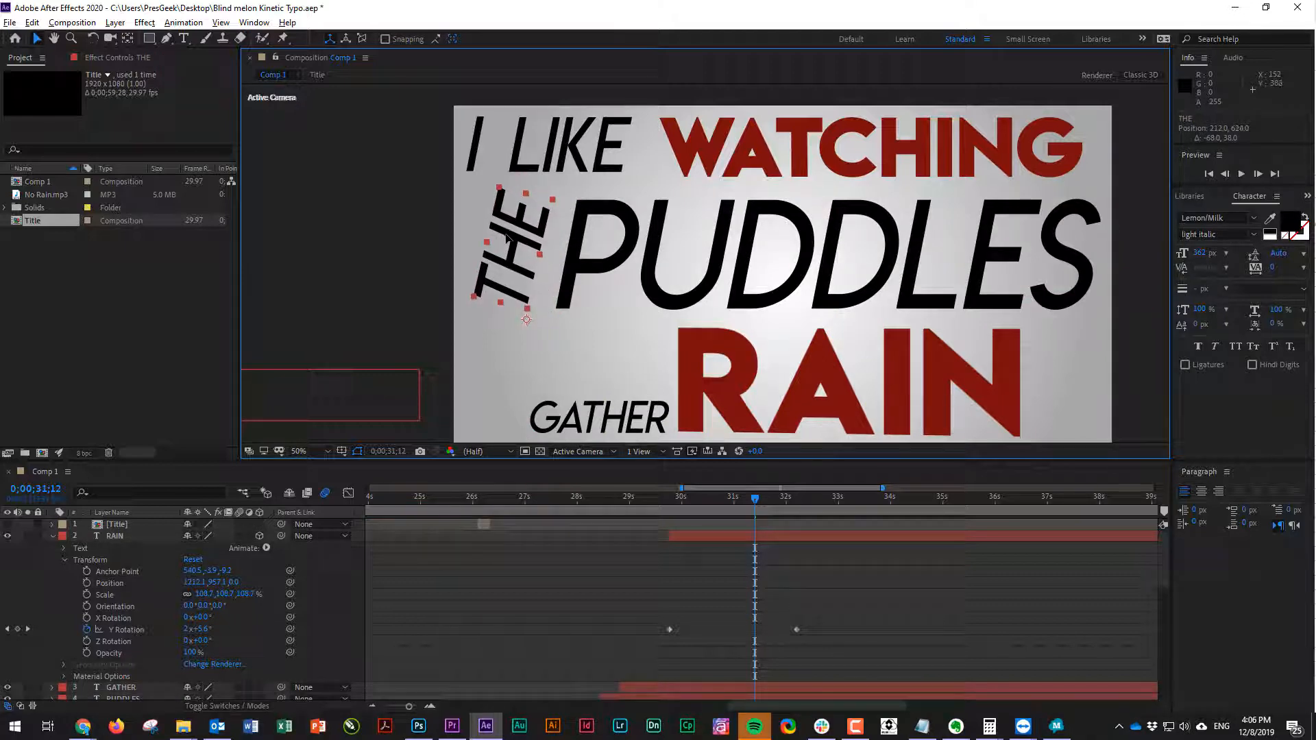
Find the wiggle animation presets and apply Wiggle - position to the PUDDLES layer
left_click(641, 259)
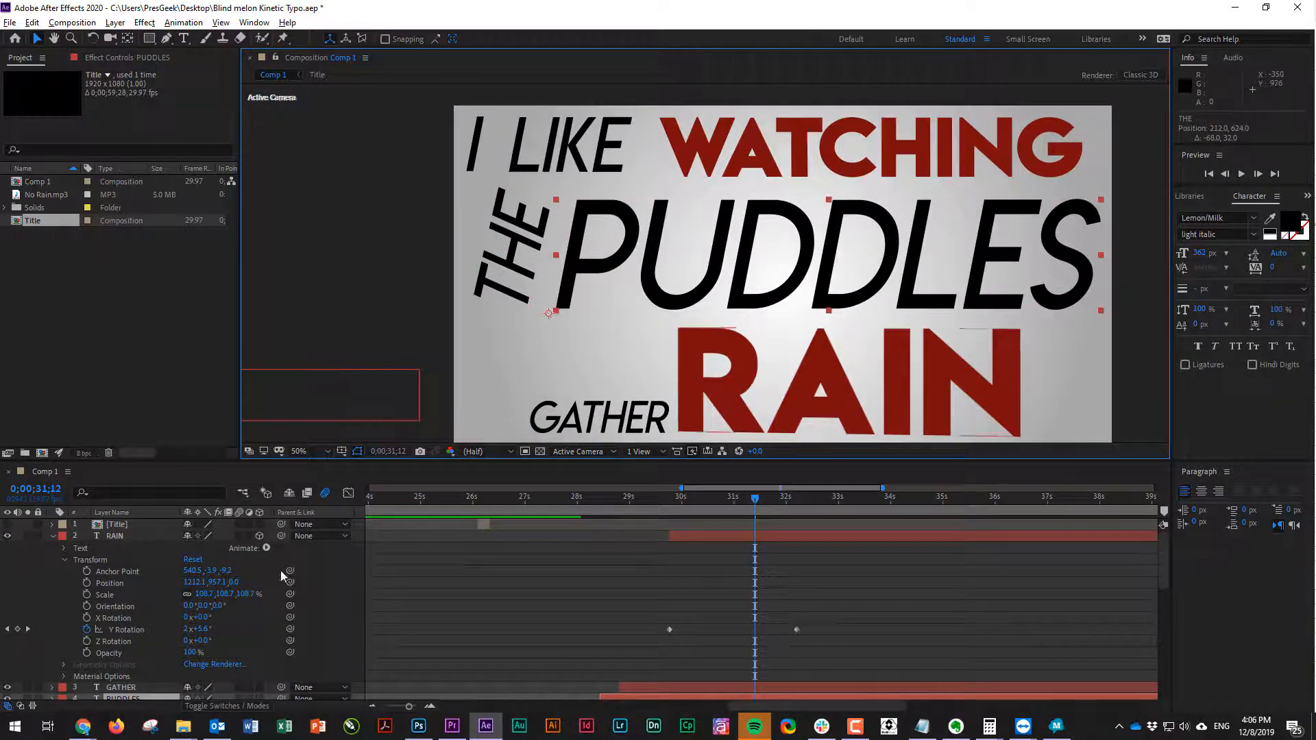
scroll(236, 620, "down", 4)
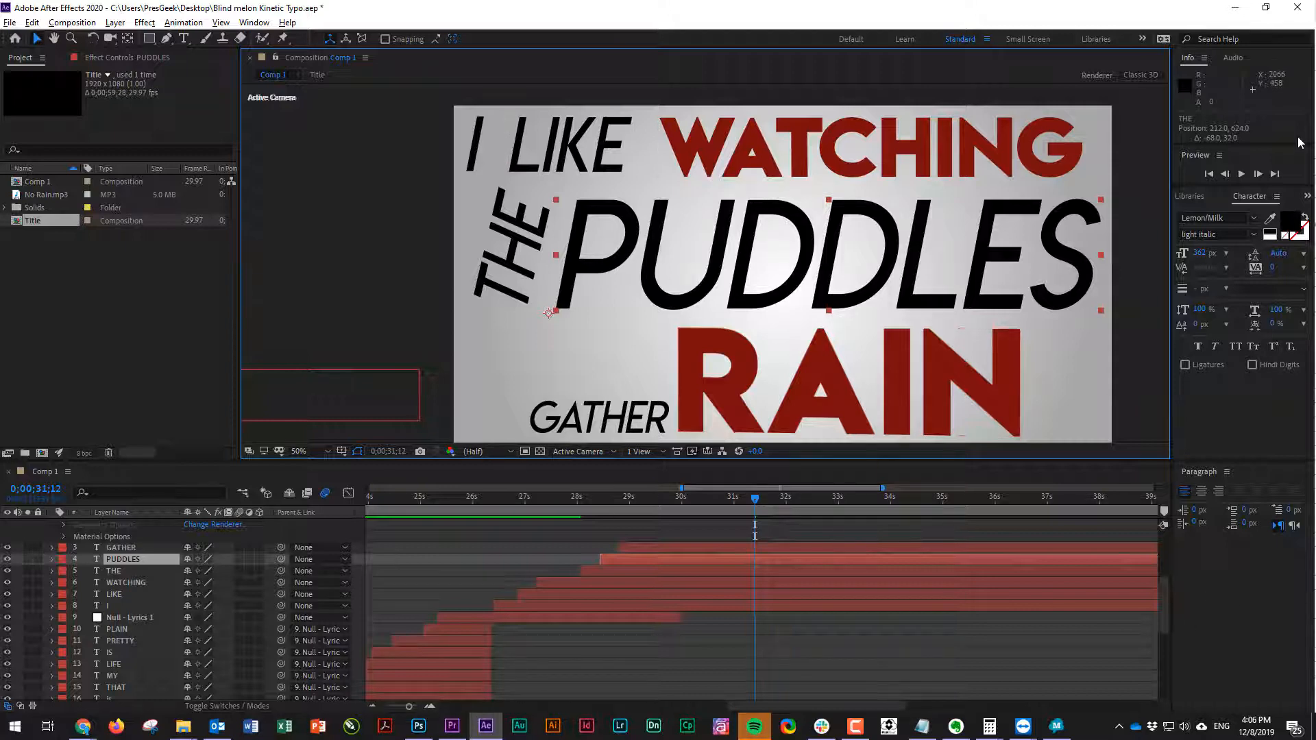
left_click(1307, 196)
left_click(1276, 218)
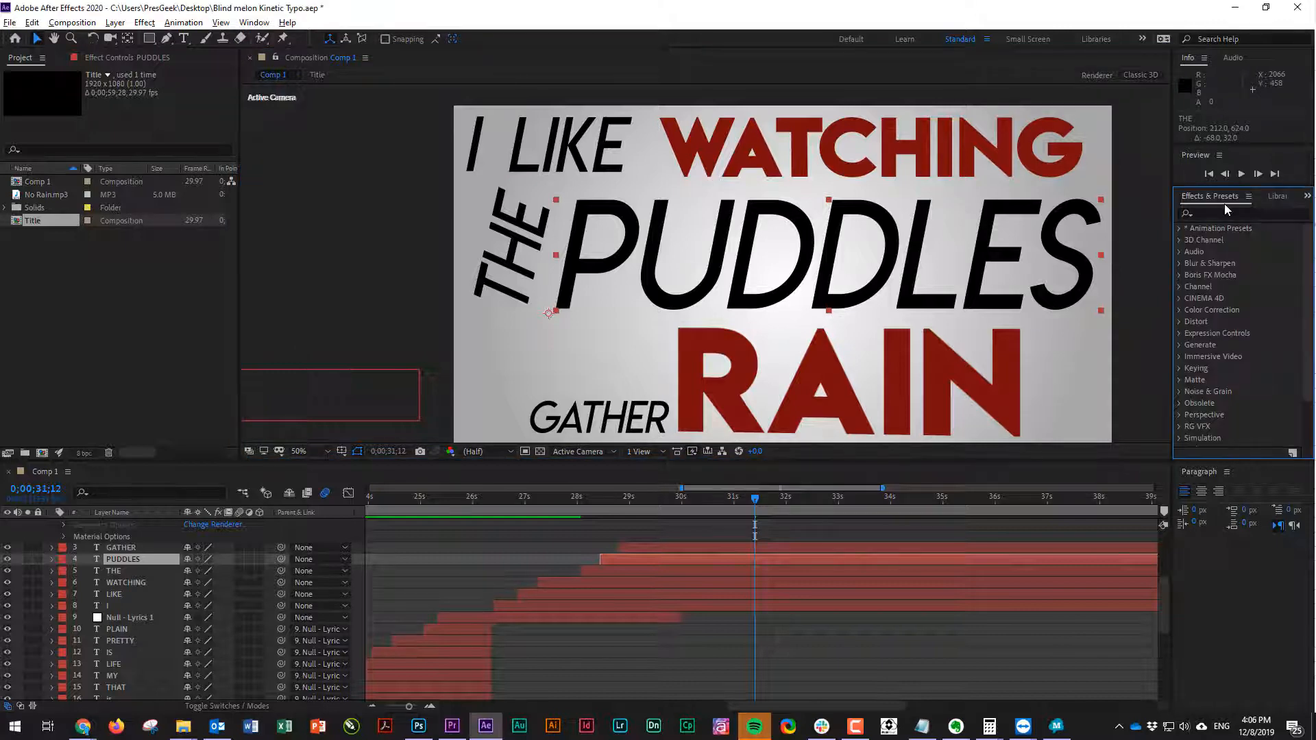
left_click(1221, 212)
type("wiggle")
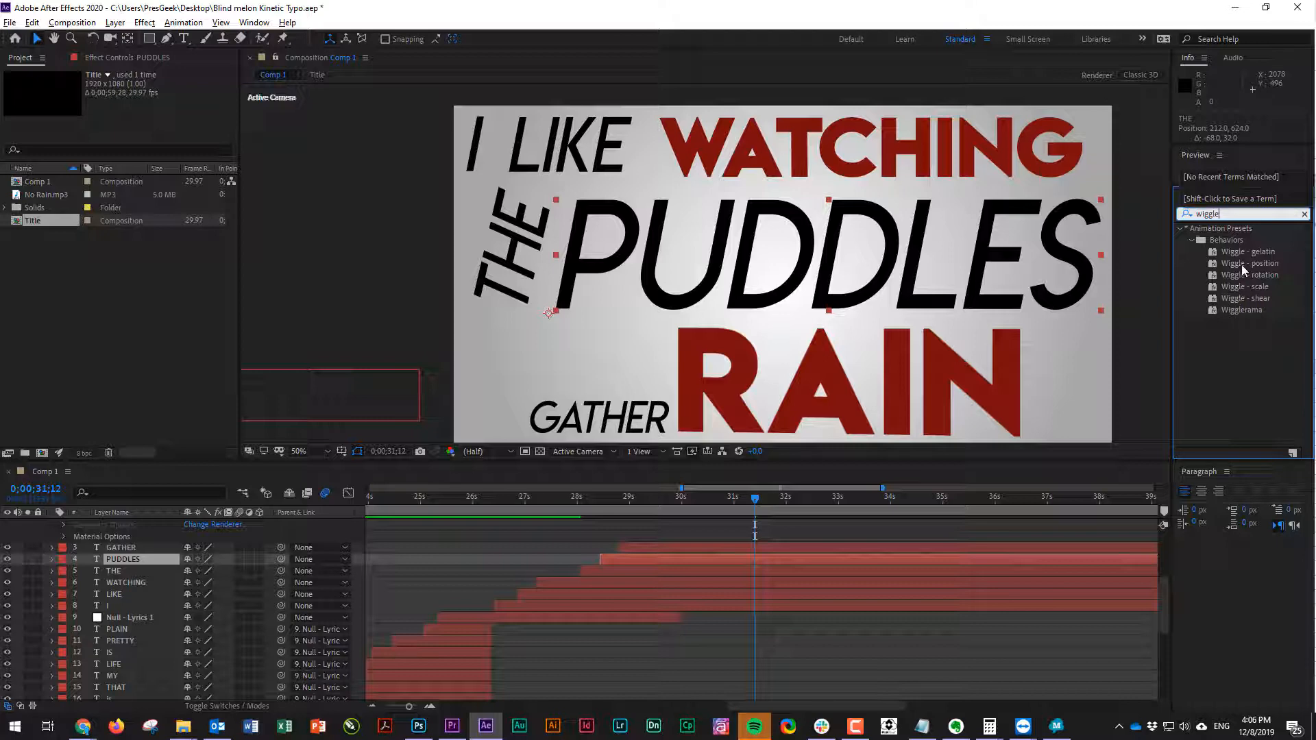
left_click_drag(1243, 269, 120, 557)
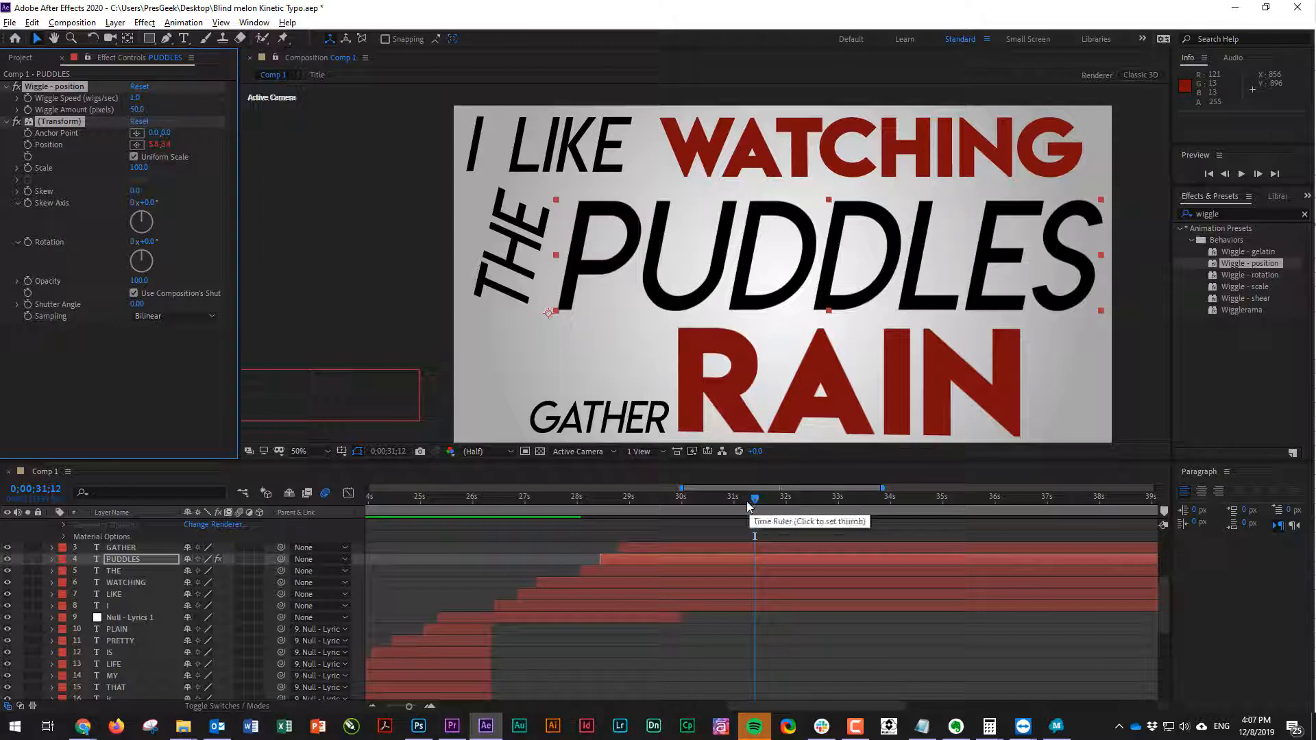
Preview the PUDDLES wiggle from 0;00;28;11, just before the word appears
left_click_drag(747, 499, 597, 505)
key("space")
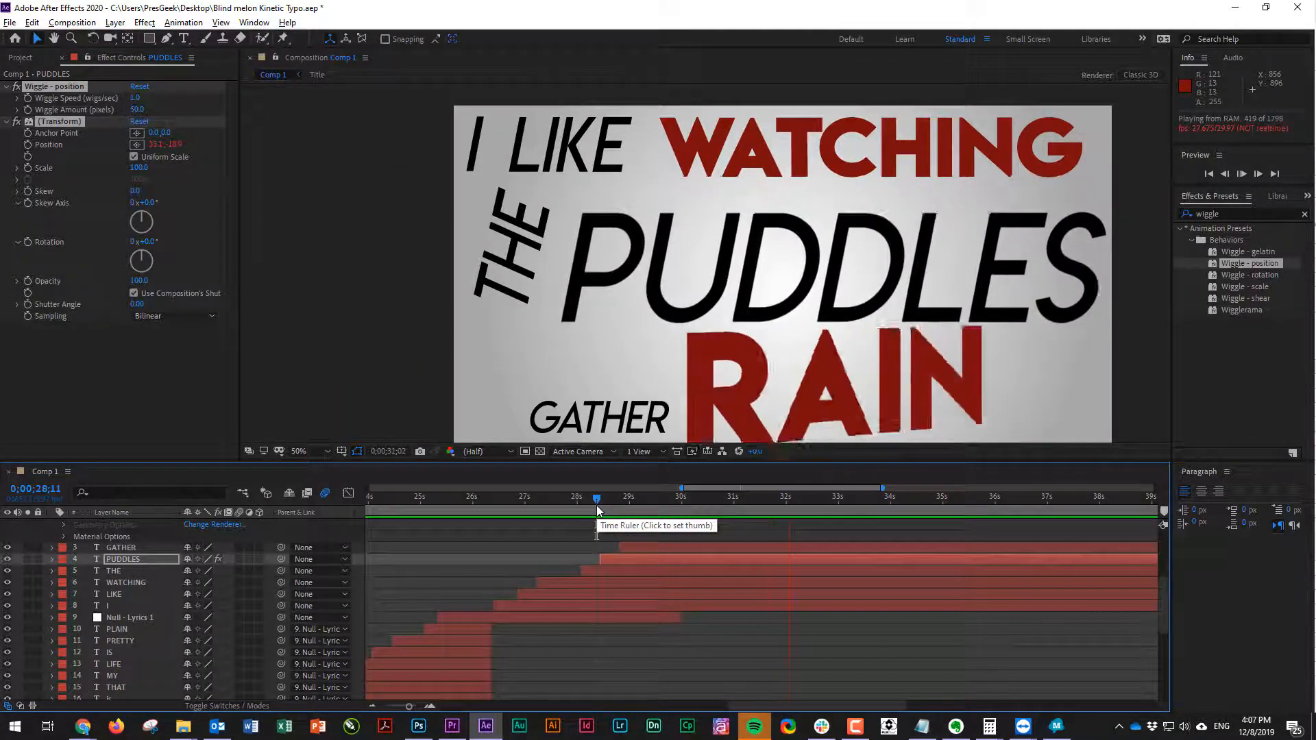
key("space")
left_click_drag(586, 495, 610, 495)
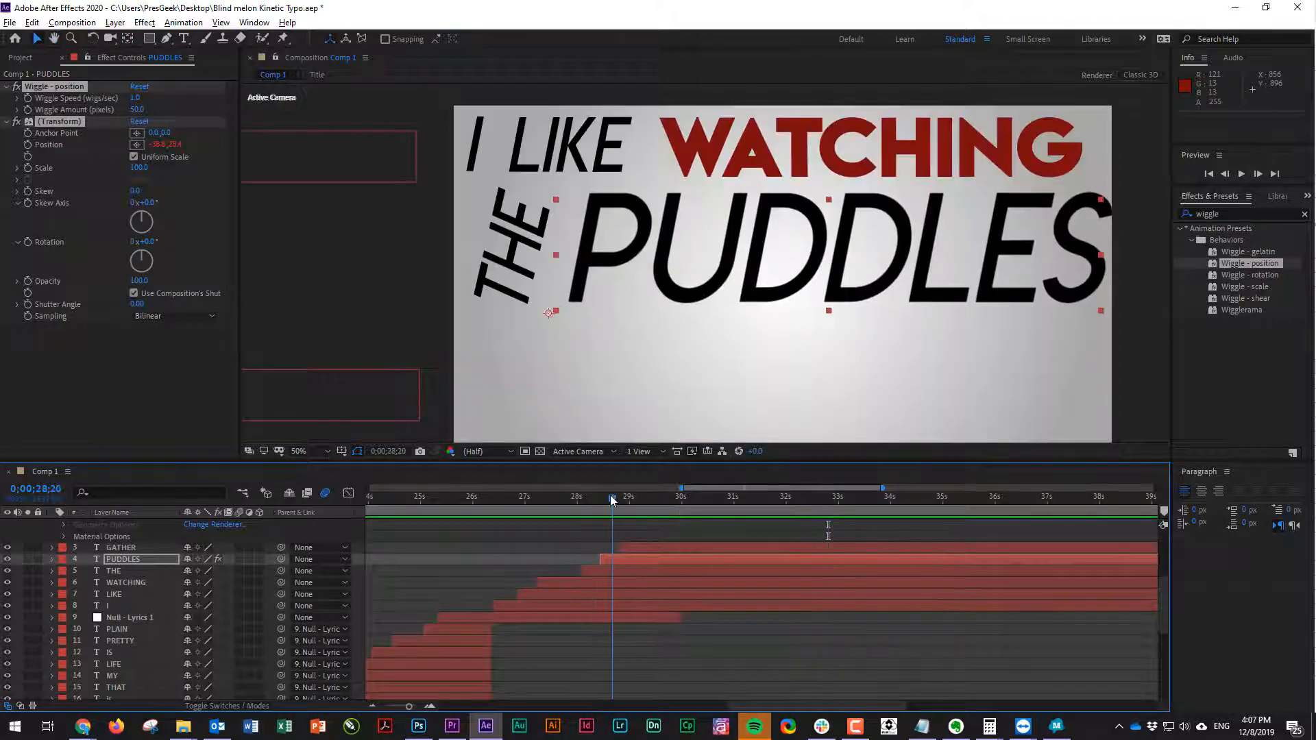
Set the PUDDLES layer's Wiggle Amount to 20 pixels and preview the motion from 0;00;28;14
left_click(137, 110)
type("20")
key("Return")
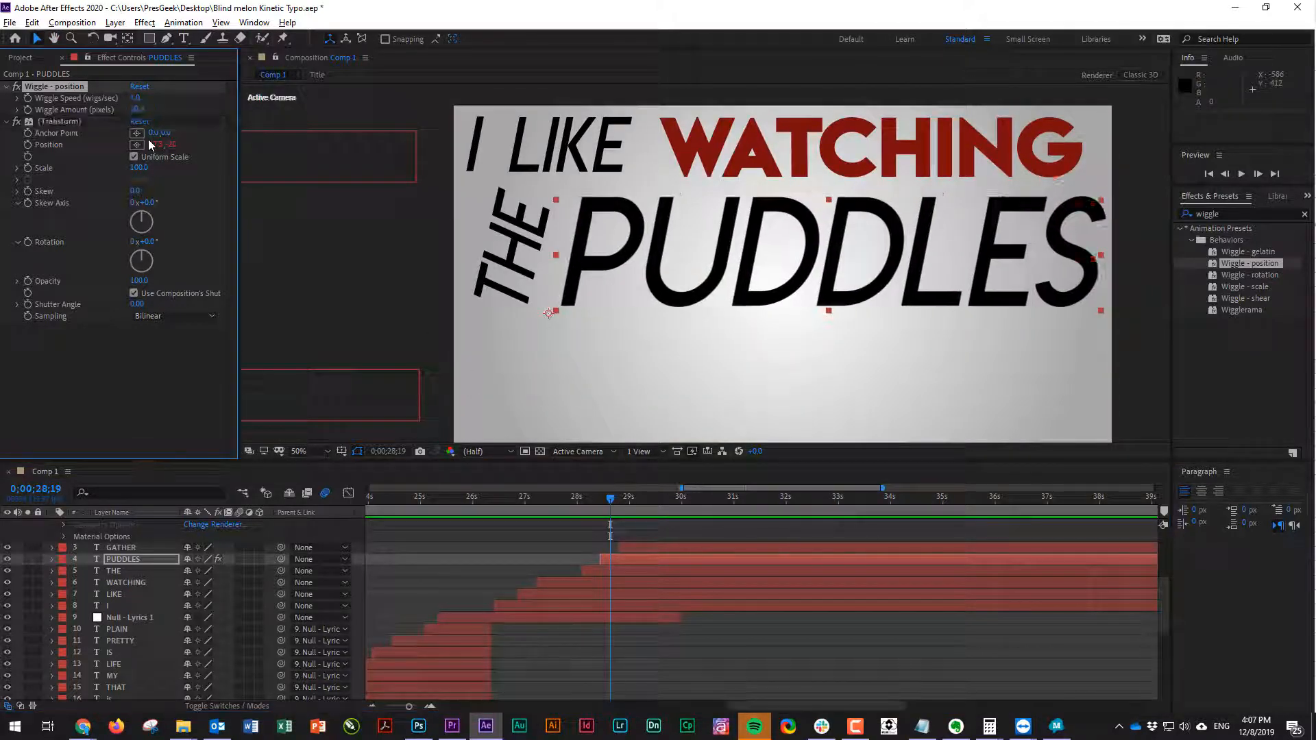
left_click_drag(611, 498, 601, 500)
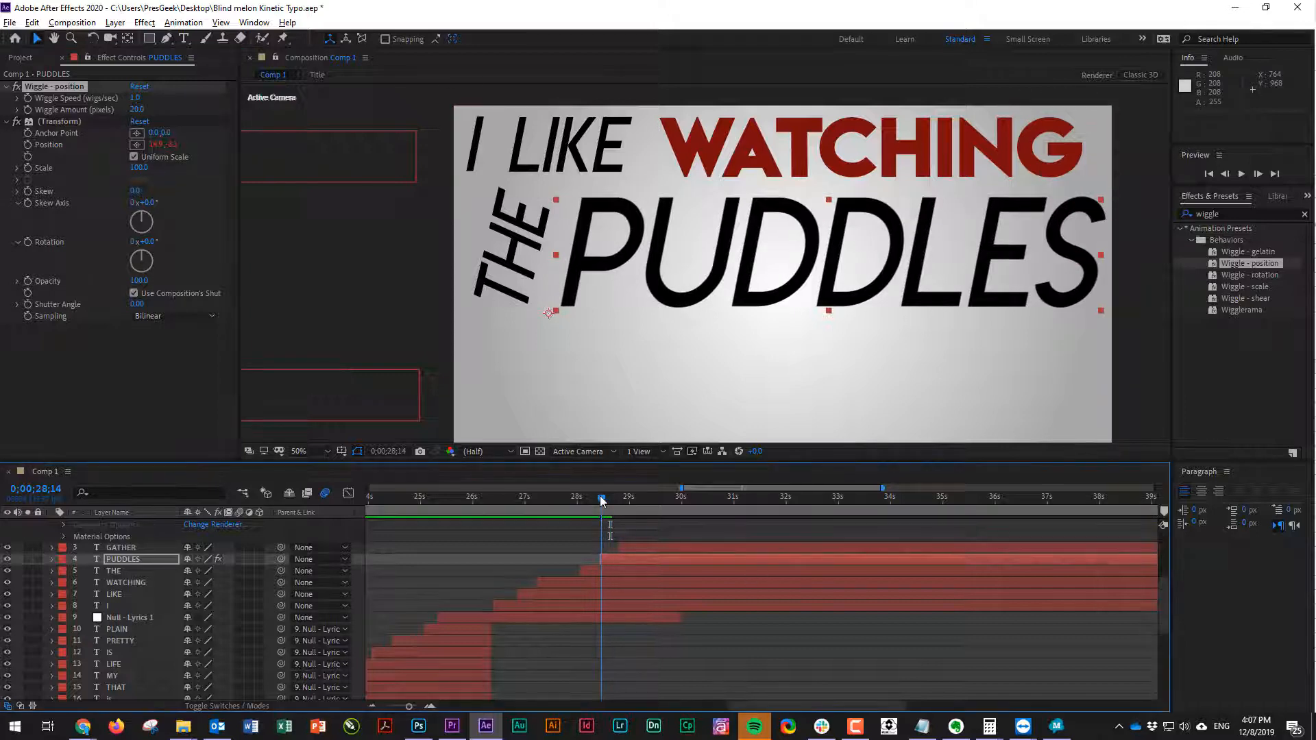
key("space")
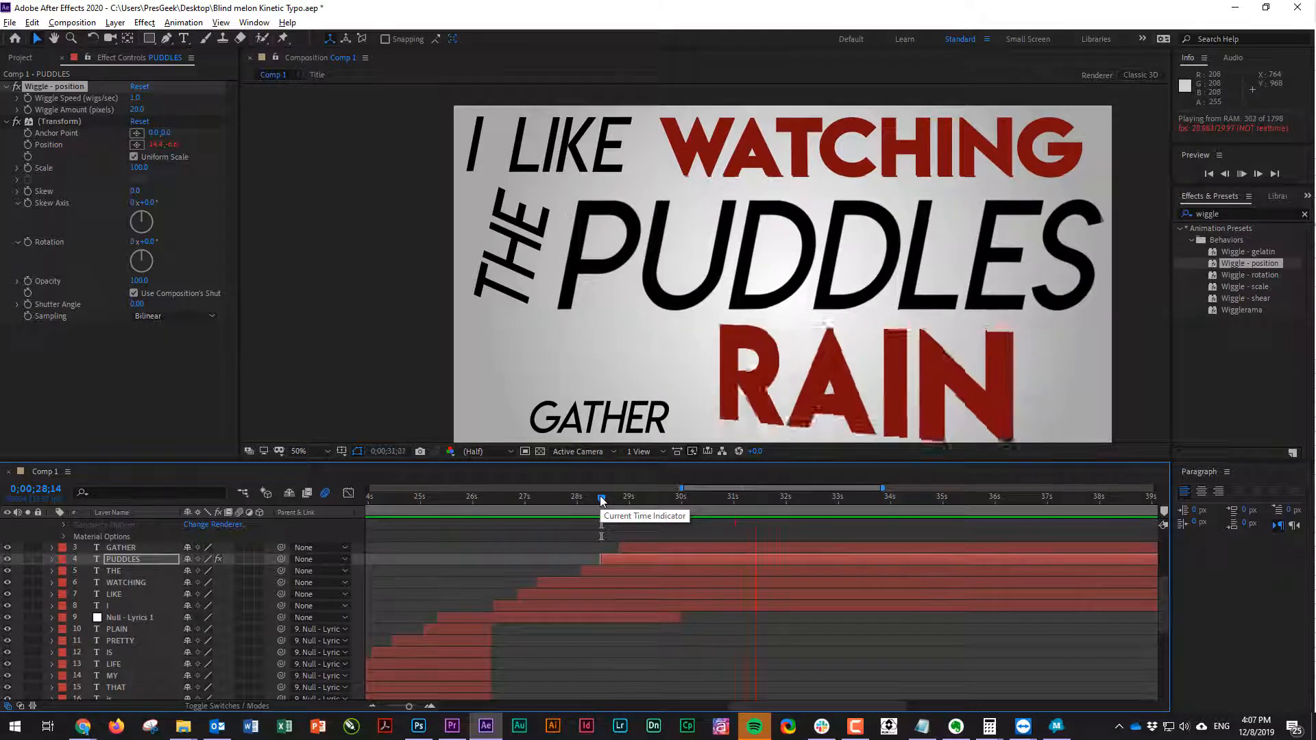
key("space")
left_click(599, 495)
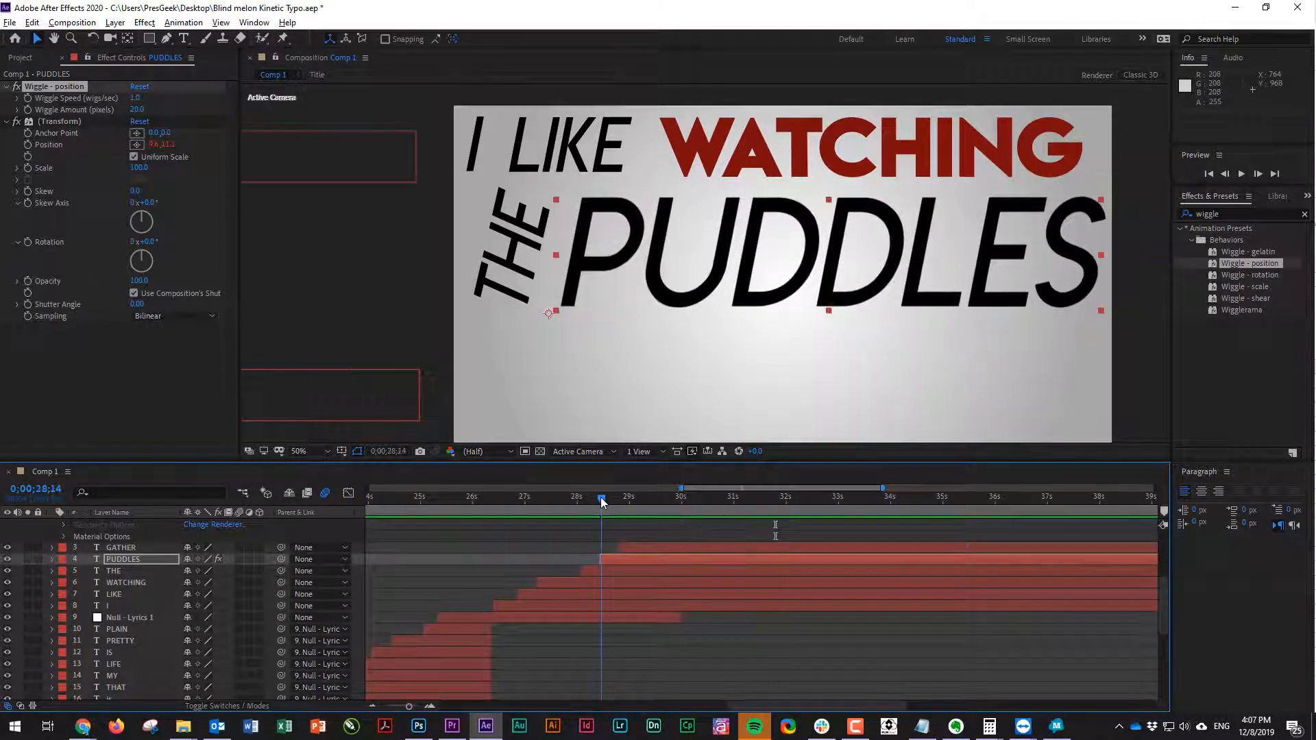
Set the PUDDLES layer's Wiggle Speed to 5 wigs/sec and preview it from 0;00;28;10, stopping at 0;00;32;06
left_click(135, 98)
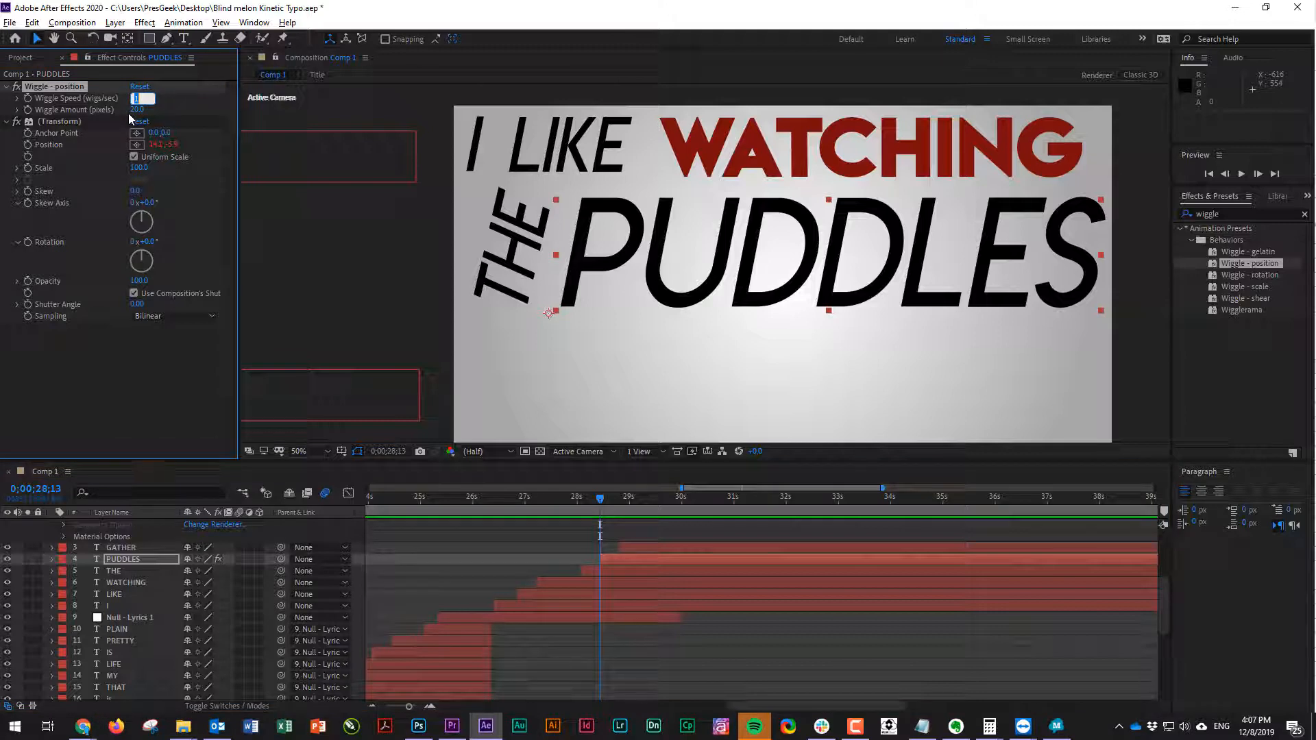
type("5")
key("Return")
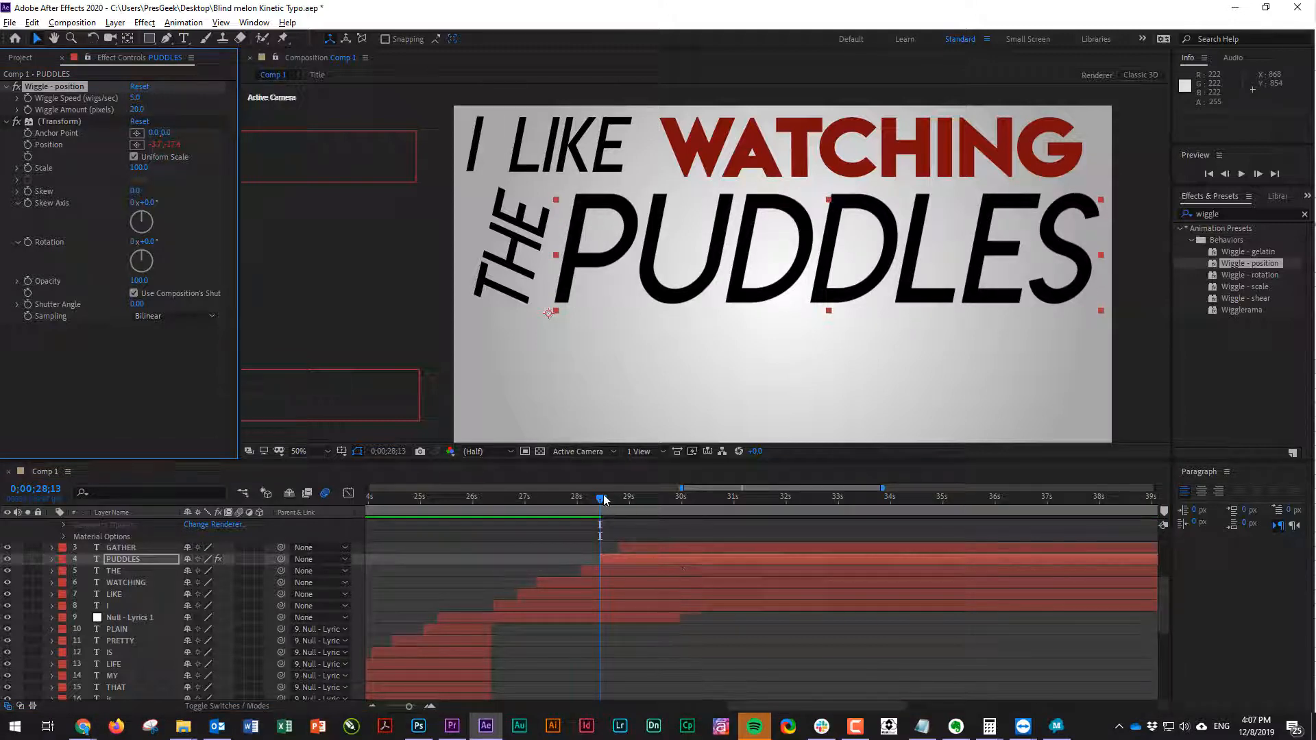
left_click_drag(603, 495, 598, 494)
key("space")
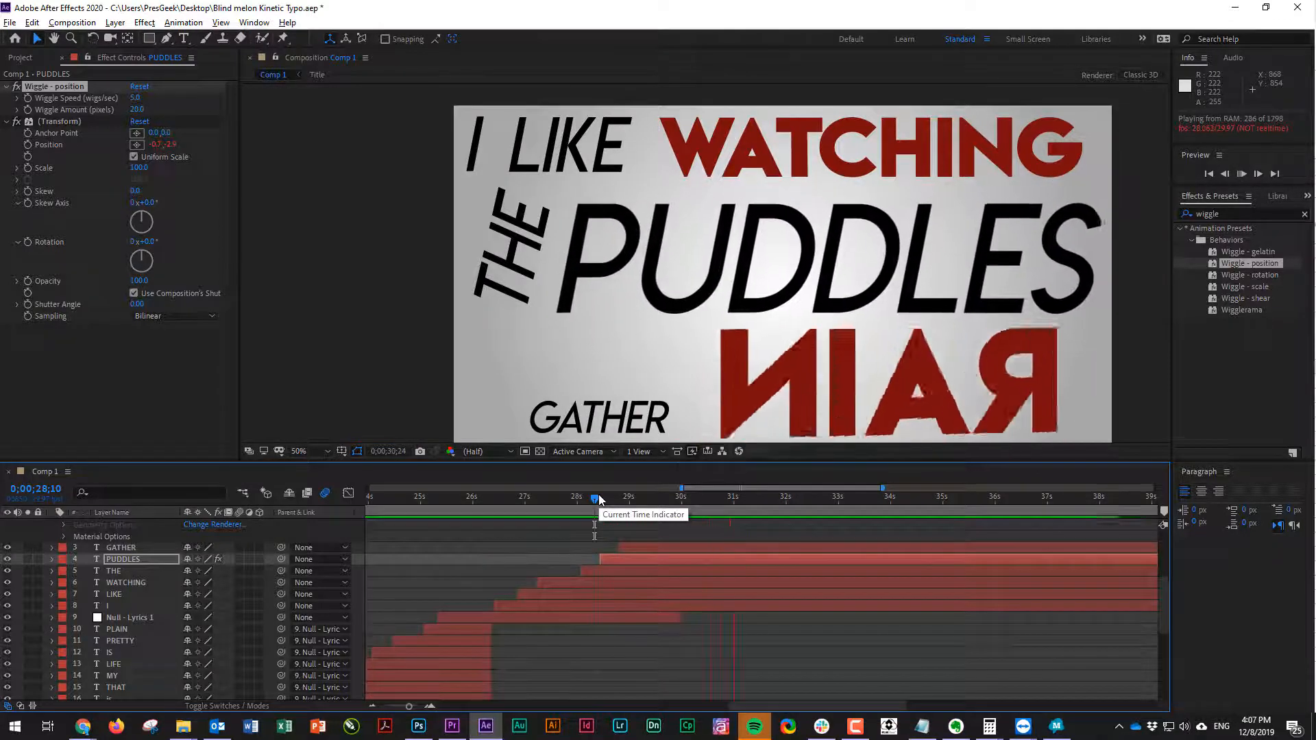
key("space")
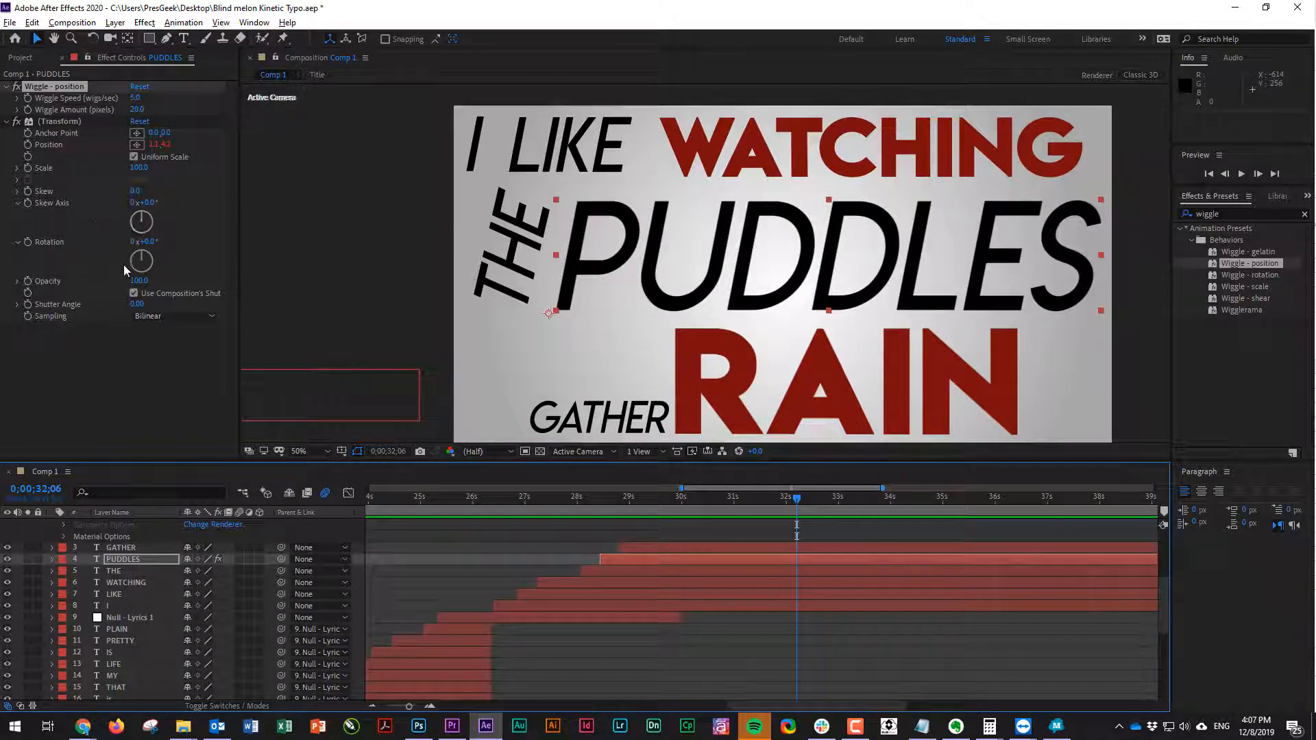
left_click_drag(147, 203, 142, 169)
key("ctrl+z")
key("ctrl+z")
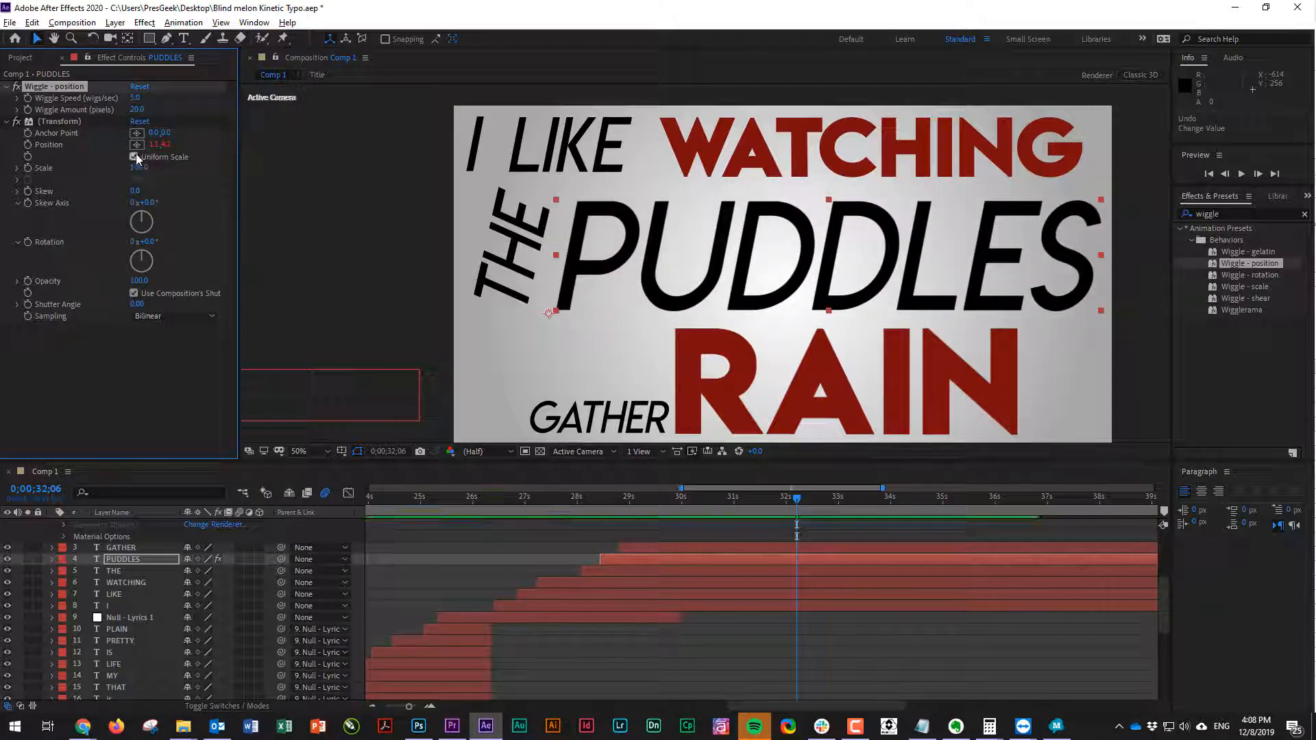
Collapse the Transform effect's properties on the PUDDLES layer
left_click(7, 121)
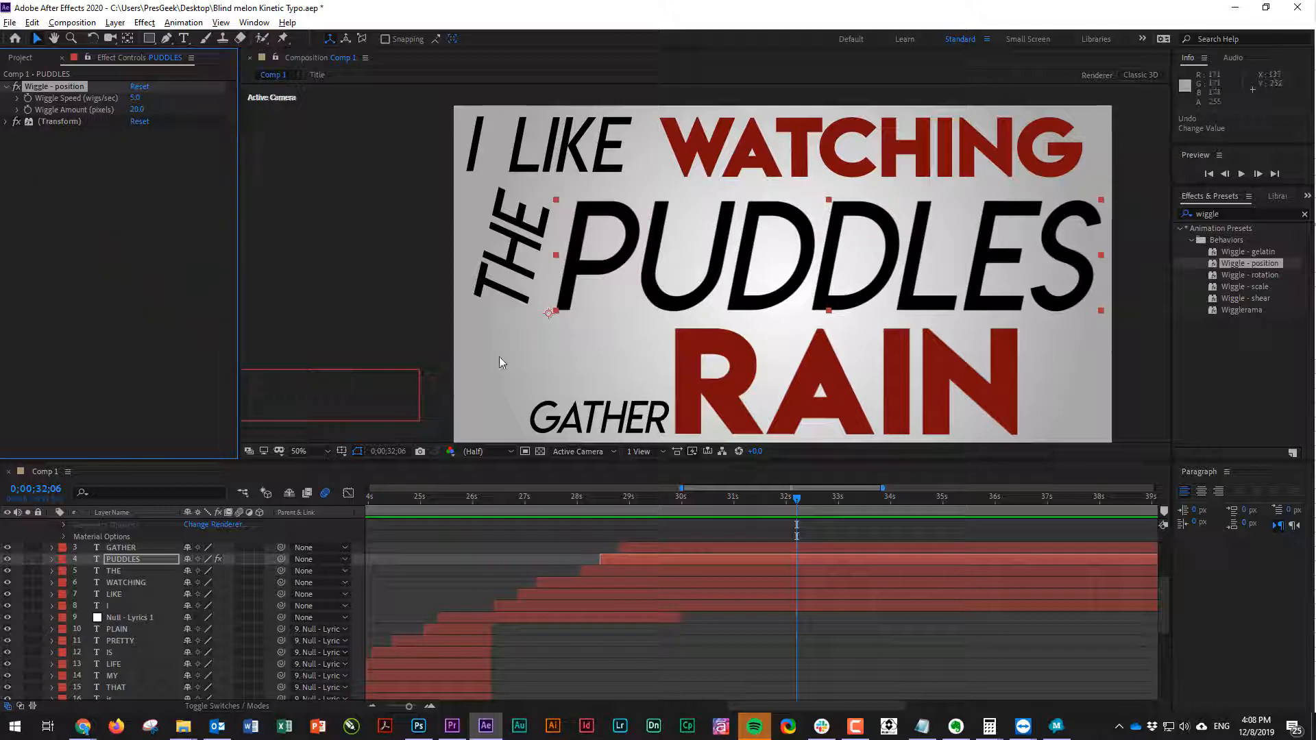